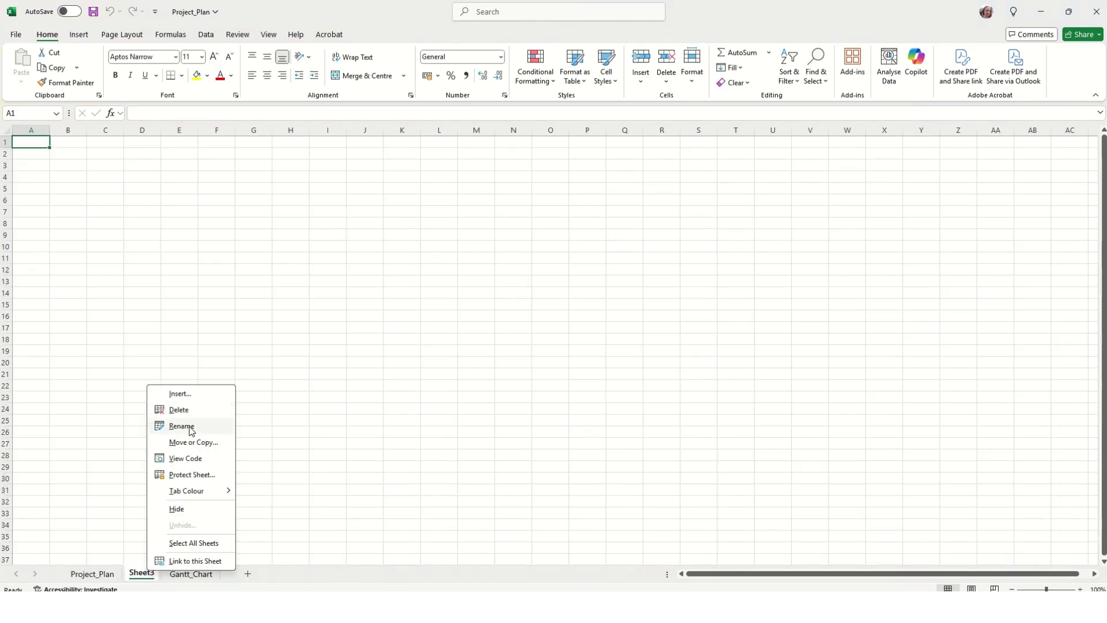
Replace the unwanted third sheet with a new blank sheet and start renaming it Cost_Plan
left_click(192, 428)
left_click(212, 576)
right_click(148, 574)
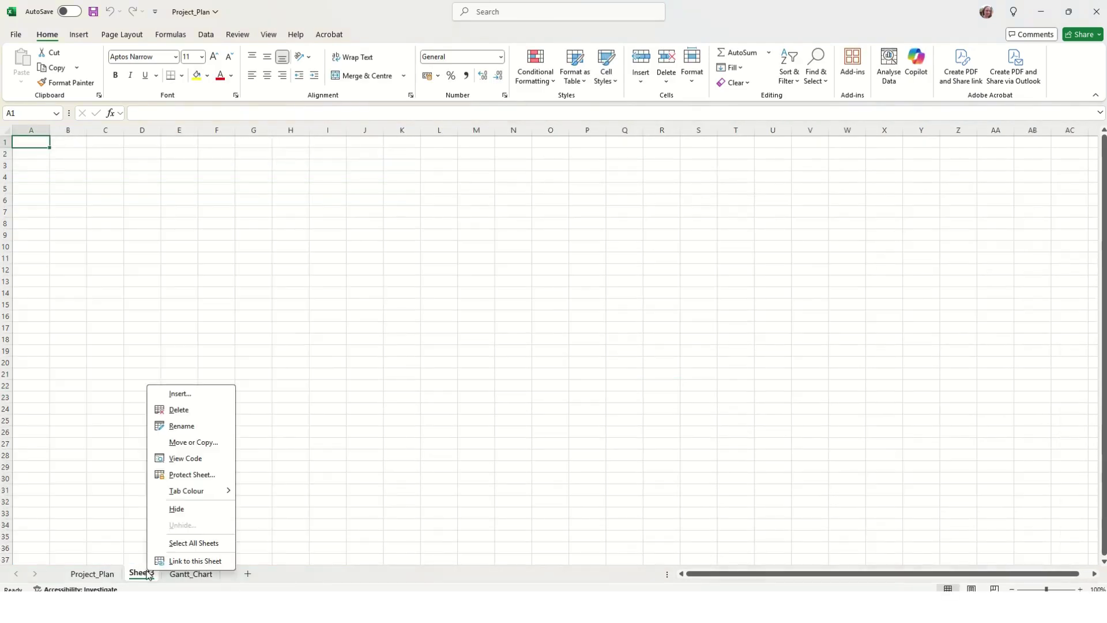
left_click(190, 433)
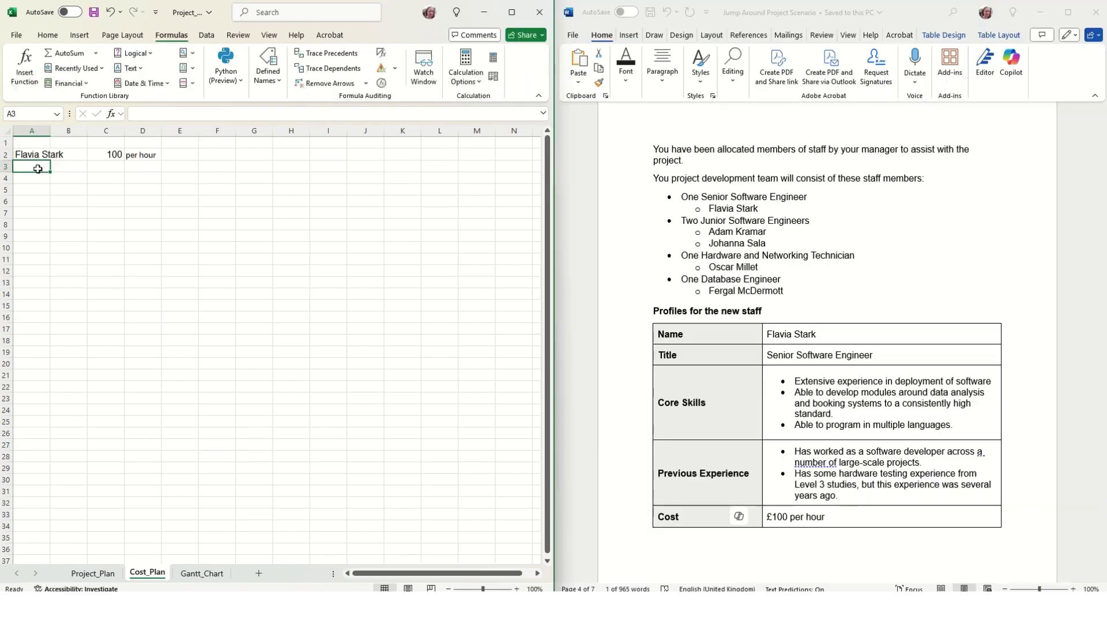
Enter the Task, Hours and Cost column headings on Cost_Plan
type("Task")
key("Tab")
type("Hours")
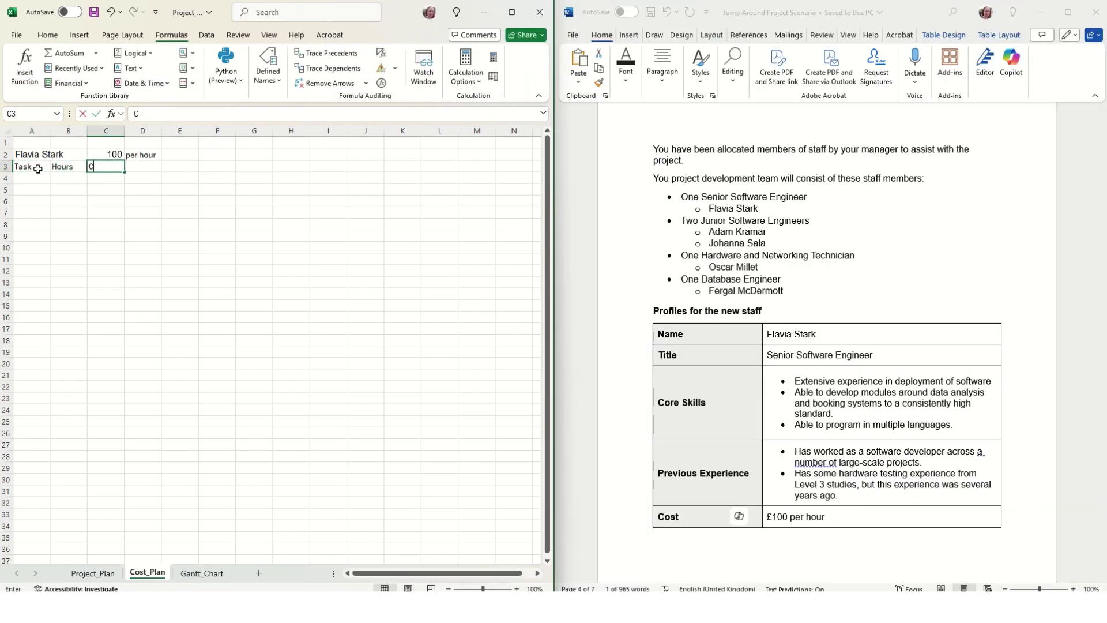
key("Tab")
type("Cost")
key("Return")
Add an Estimated Hours column on Project_Plan, copy the 'Create a test plan' task, and widen column A
left_click(92, 573)
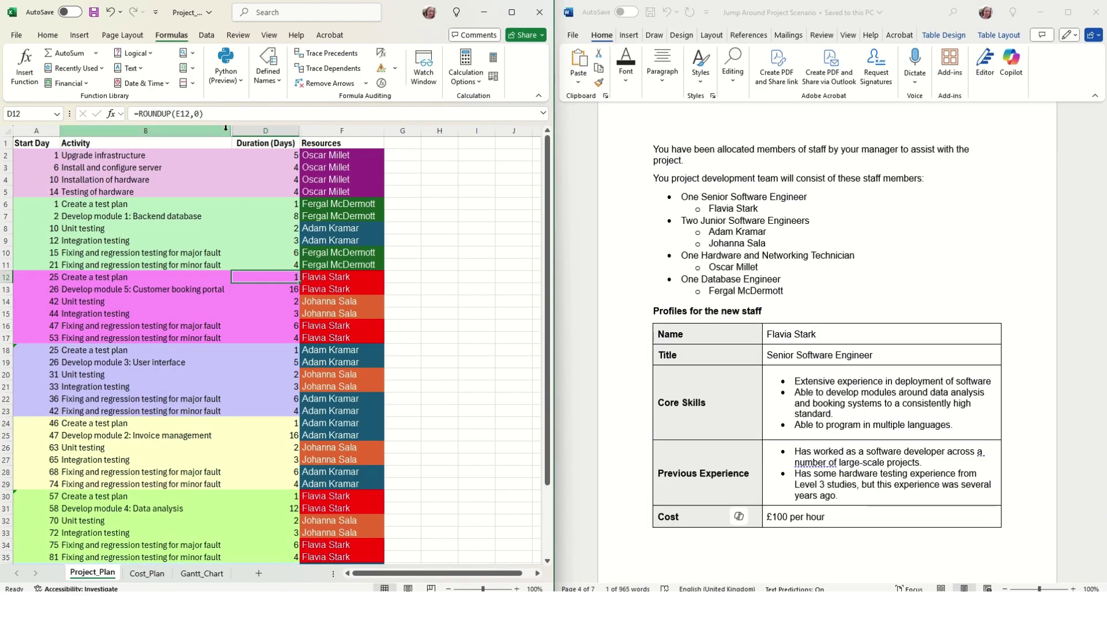
right_click(258, 131)
left_click(294, 252)
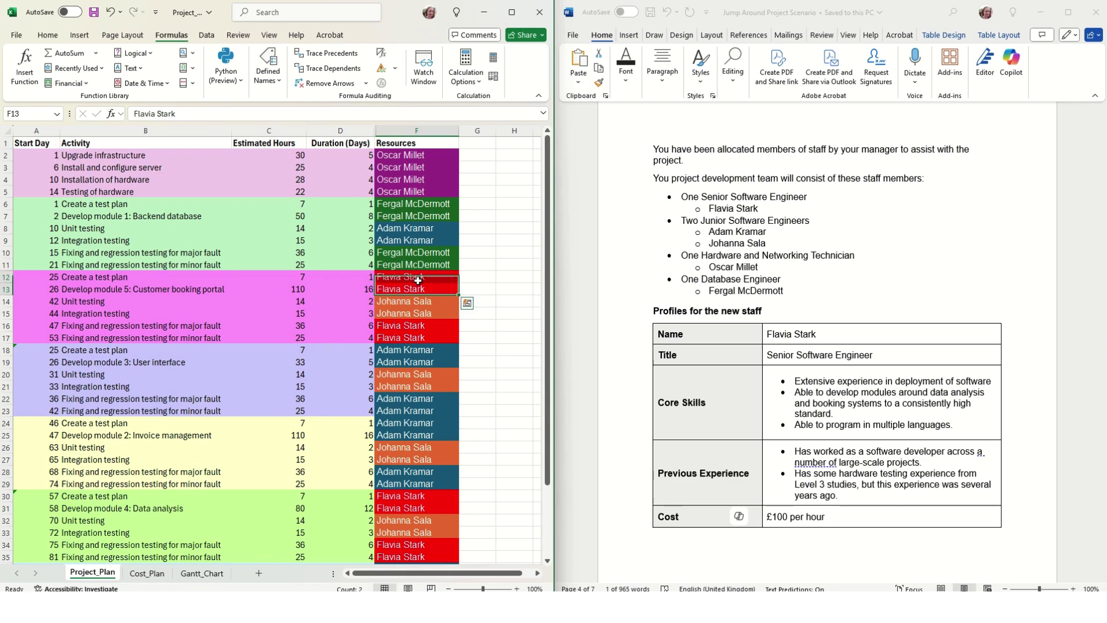
left_click(134, 277)
key("ctrl+c")
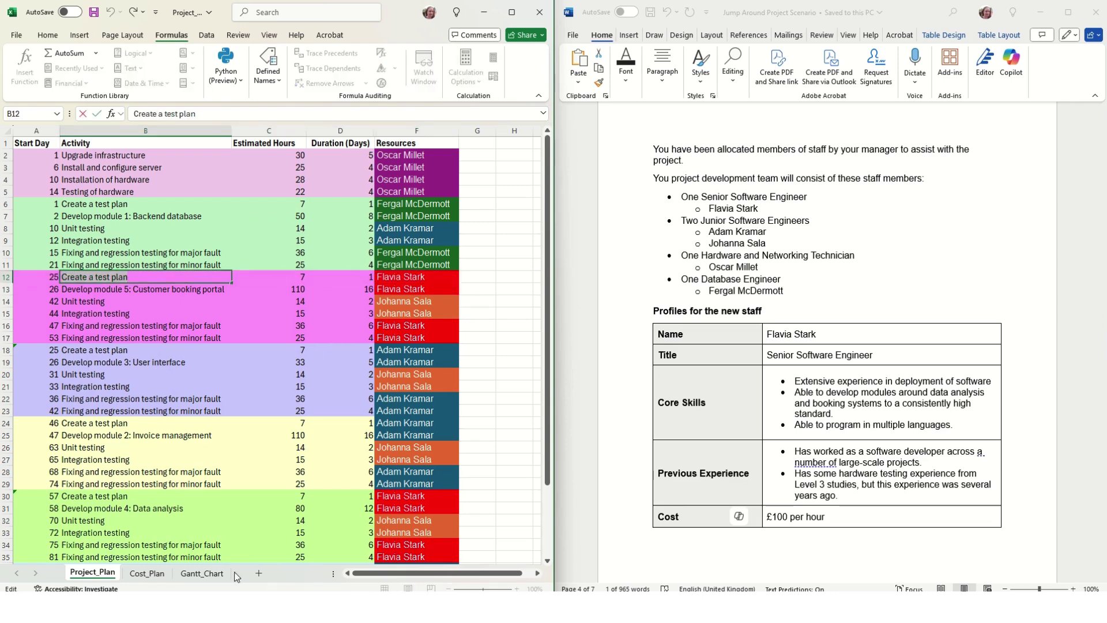
key("ctrl+Page_Down")
left_click_drag(53, 137, 117, 137)
Place the task name in A4 and link its hours with =SUM(Project_Plan!C12)
double_click(94, 178)
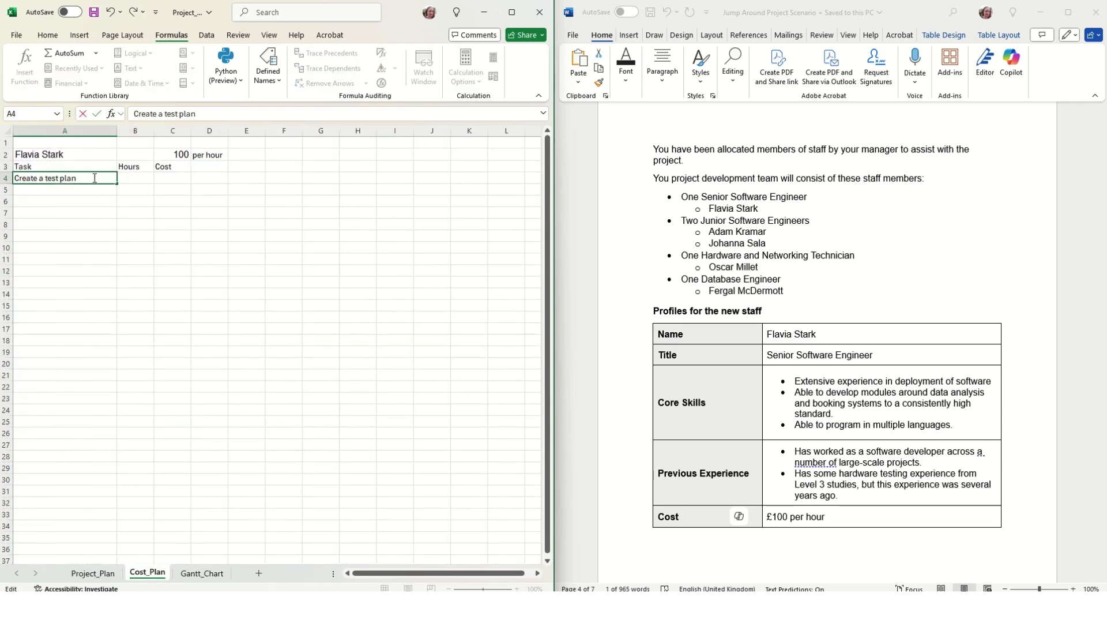
left_click(137, 181)
type("=SUM(")
key("ctrl+Page_Up")
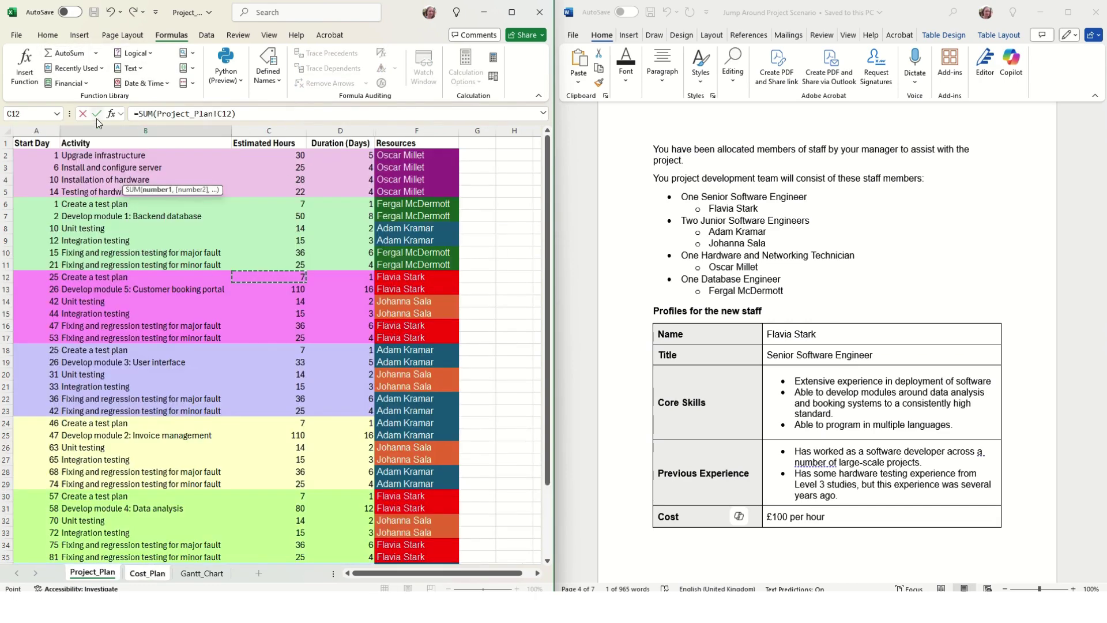
key("Tab")
Calculate the task's cost as =SUM(C2*B4), the £100 hourly rate times hours
type("=SUM(")
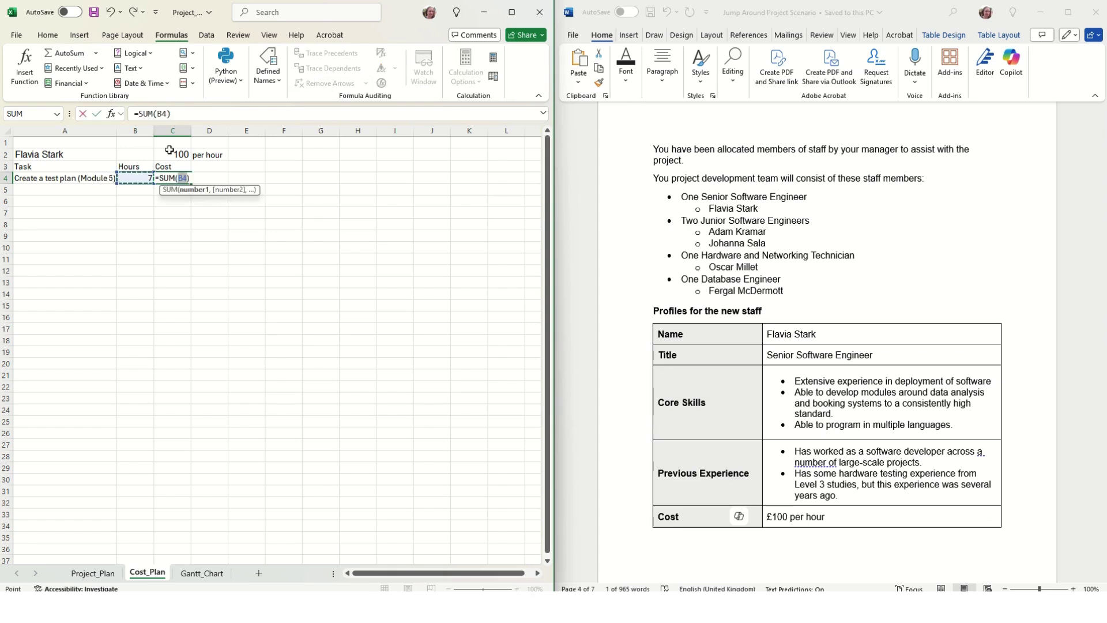
left_click(172, 154)
type(",")
left_click(135, 178)
type(")")
left_click(171, 114)
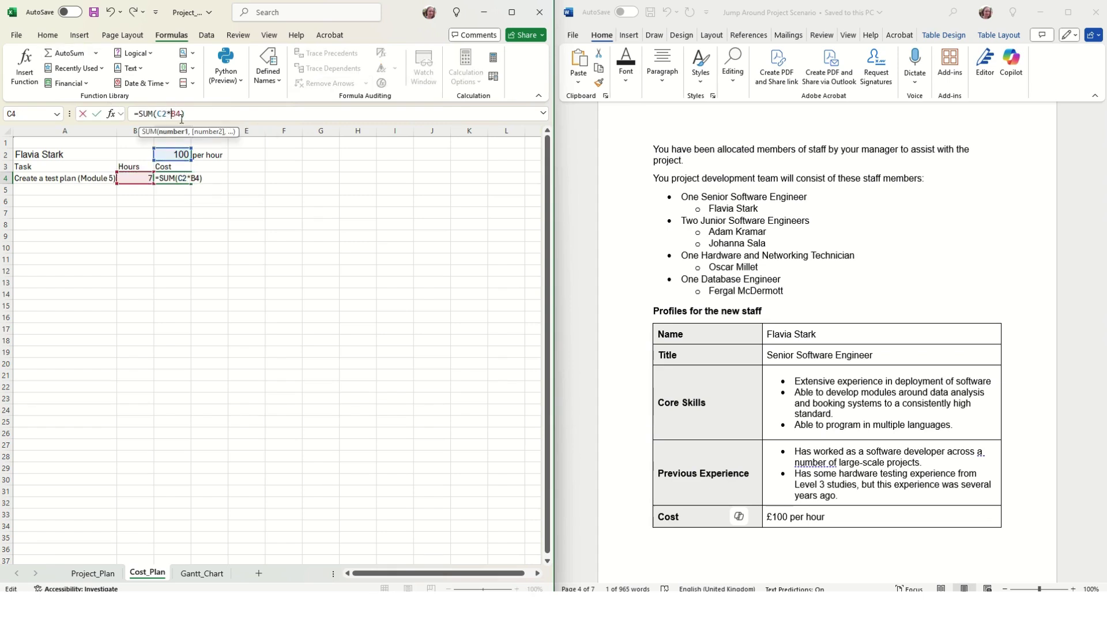
left_click(96, 114)
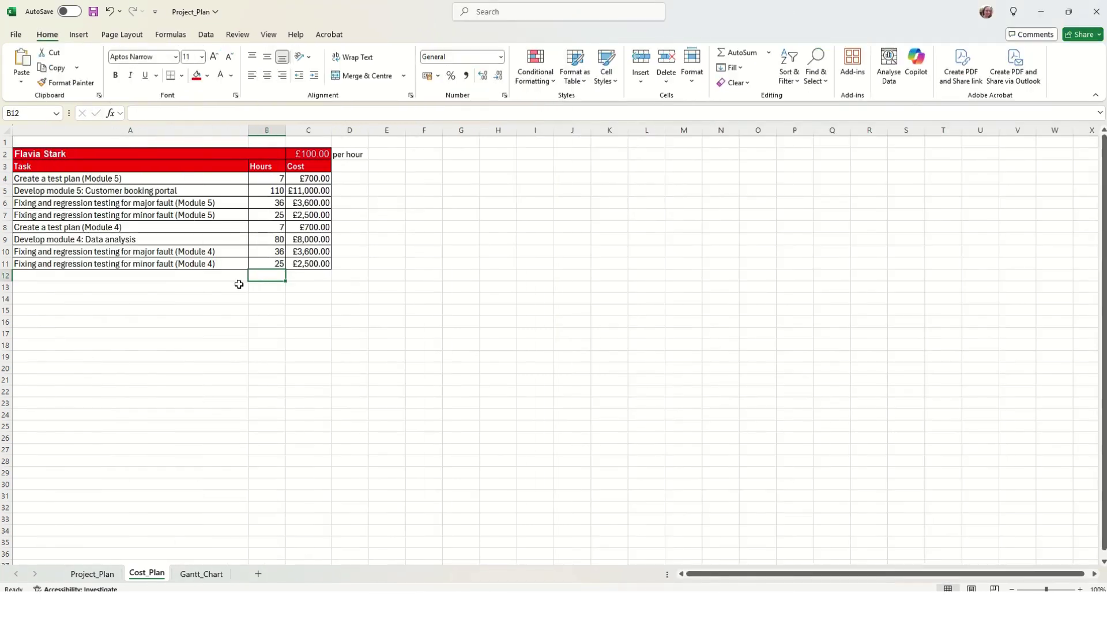
Add a bold, red-filled Total Cost row with an AutoSum of £32,600.00 in C12
type("Total Cost")
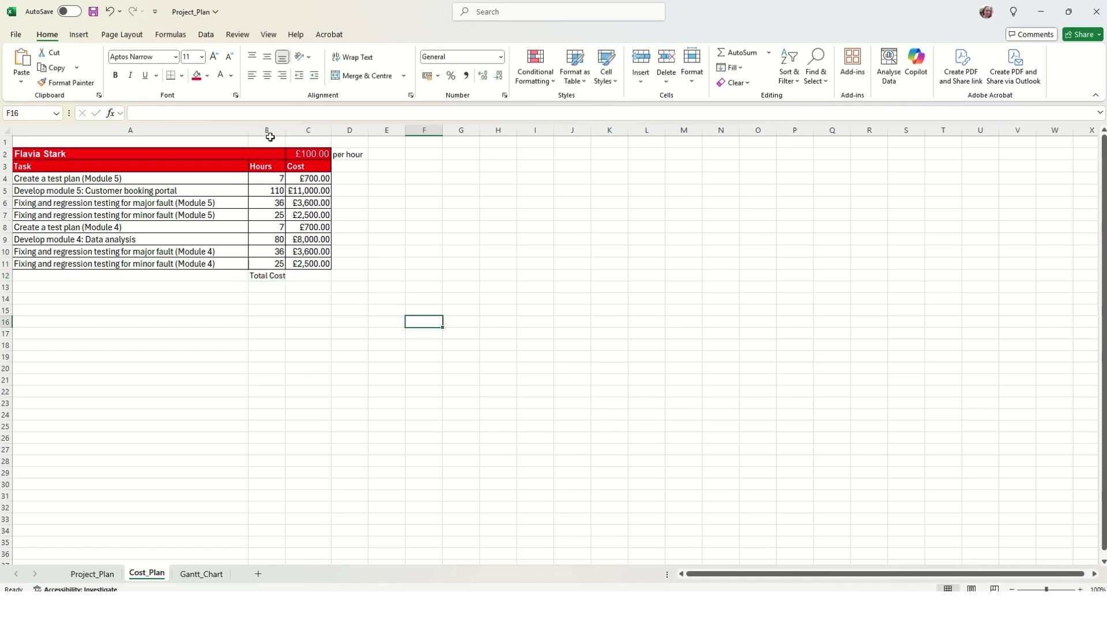
left_click_drag(286, 130, 293, 130)
left_click(321, 277)
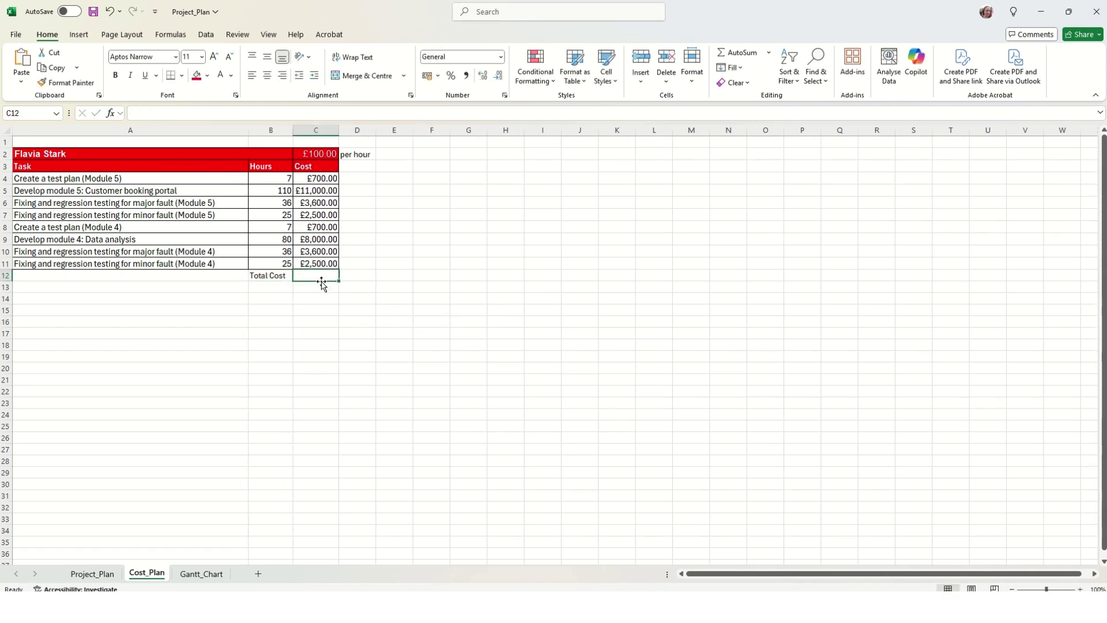
left_click(171, 35)
left_click(62, 60)
left_click(96, 113)
left_click_drag(271, 275, 316, 275)
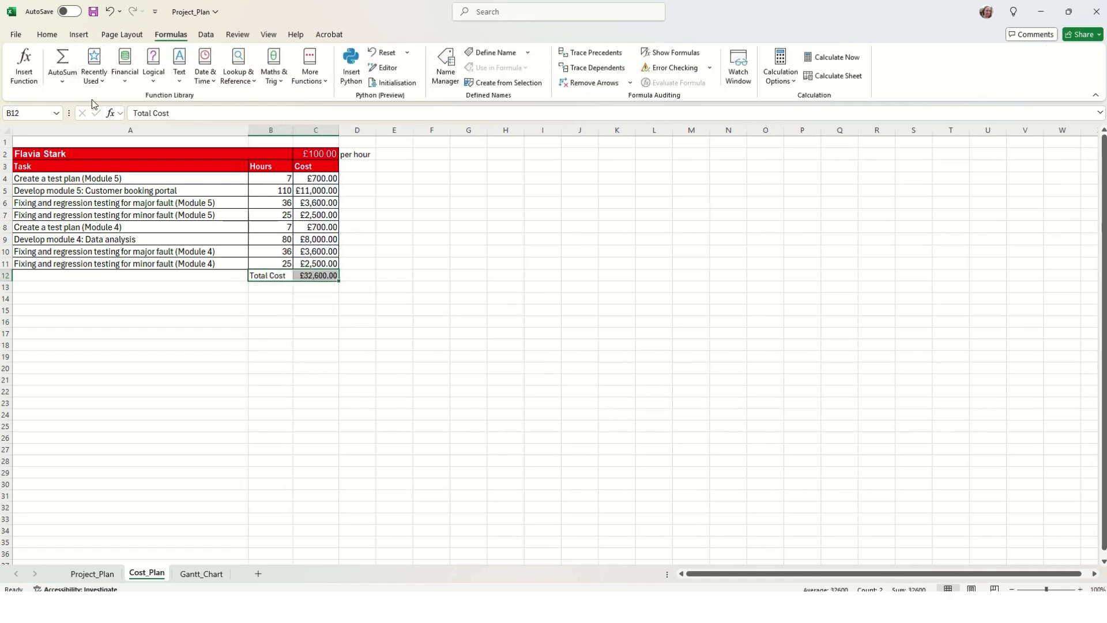
left_click(47, 34)
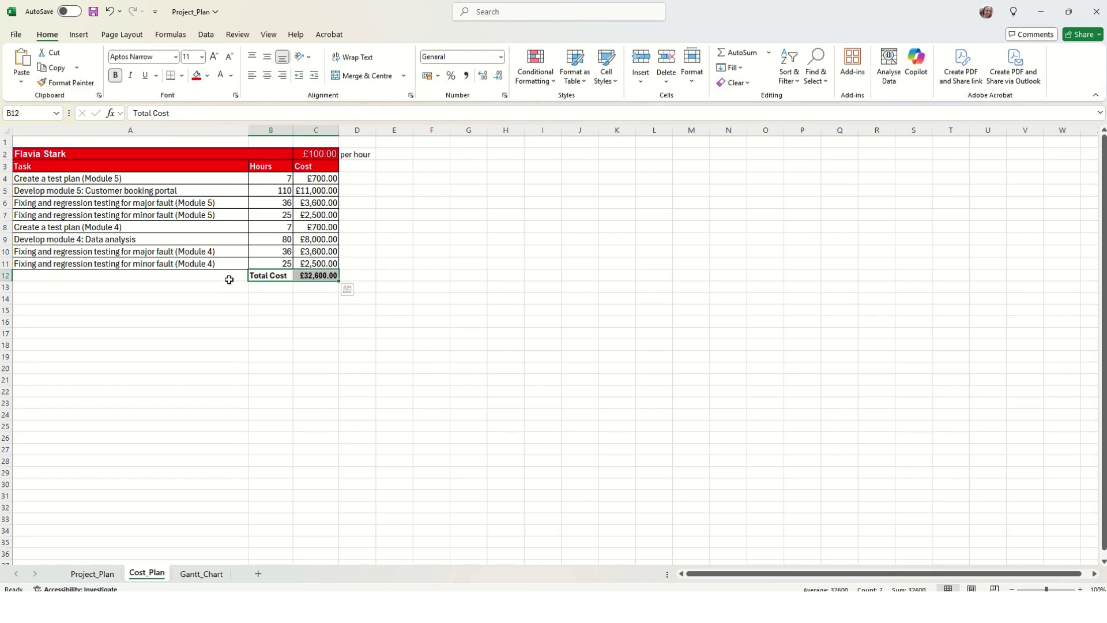
left_click(437, 355)
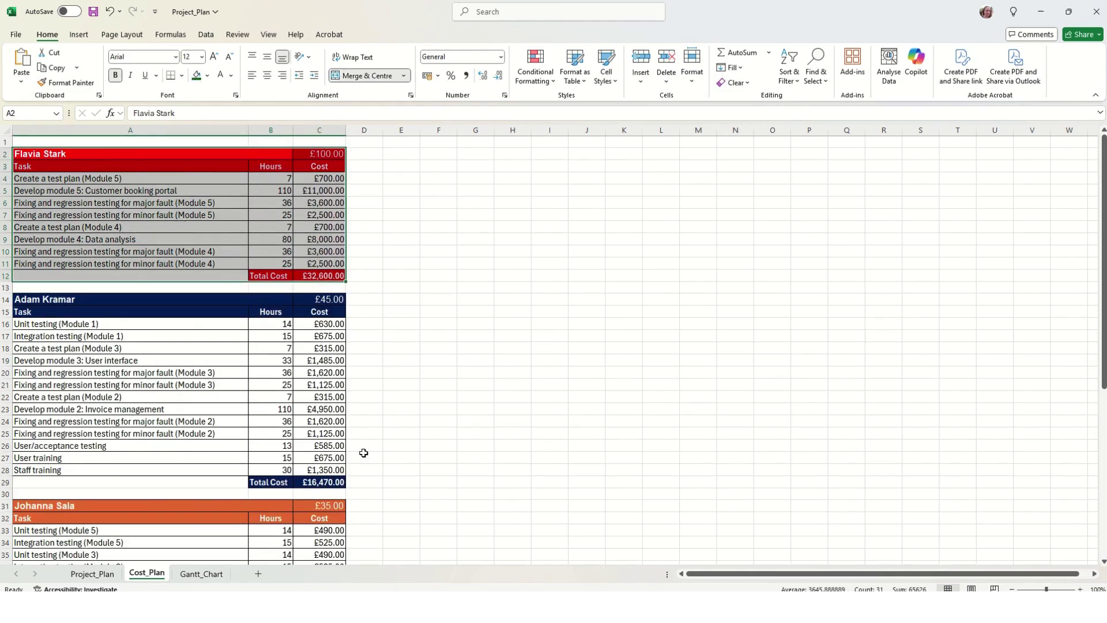
Build the cost tables for the remaining staff below the first table
scroll(363, 452, "down", 2)
left_click_drag(45, 226, 323, 413)
scroll(173, 346, "down", 4)
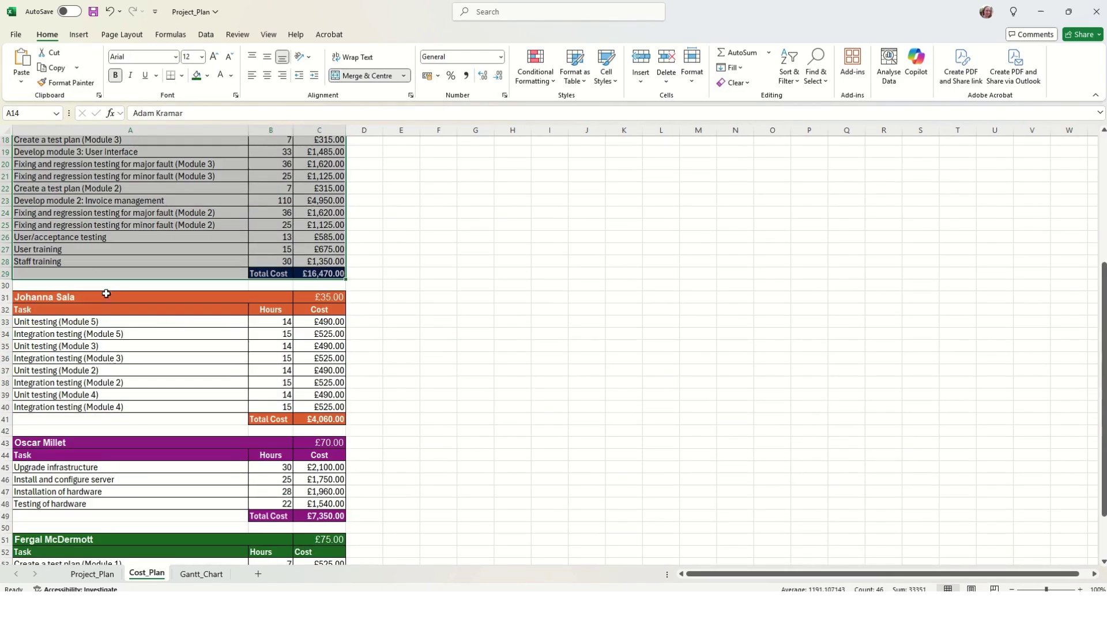
left_click_drag(46, 294, 323, 415)
scroll(323, 403, "down", 2)
left_click_drag(41, 372, 309, 451)
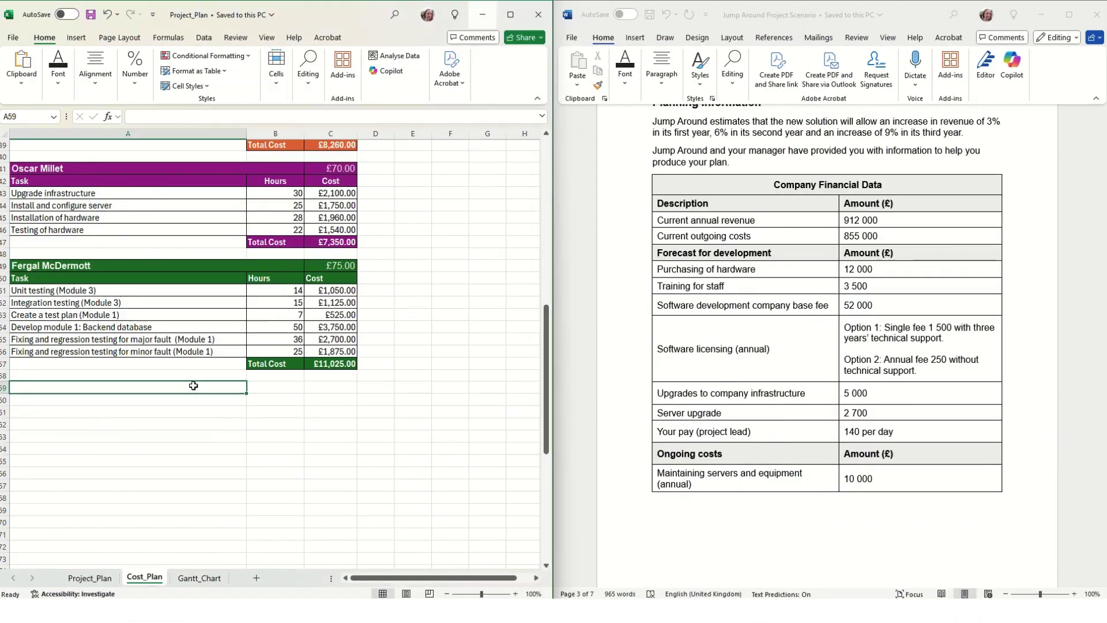
Enter a Total Cost heading with Task and Cost column headers below the staff tables
type("Total Co")
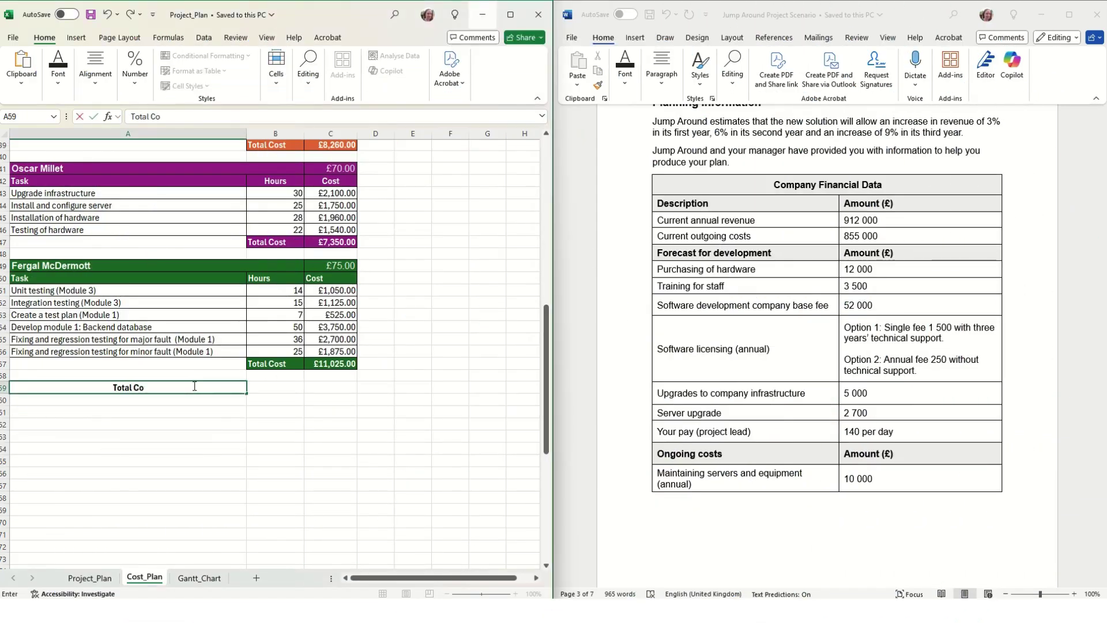
type("st")
key("Return")
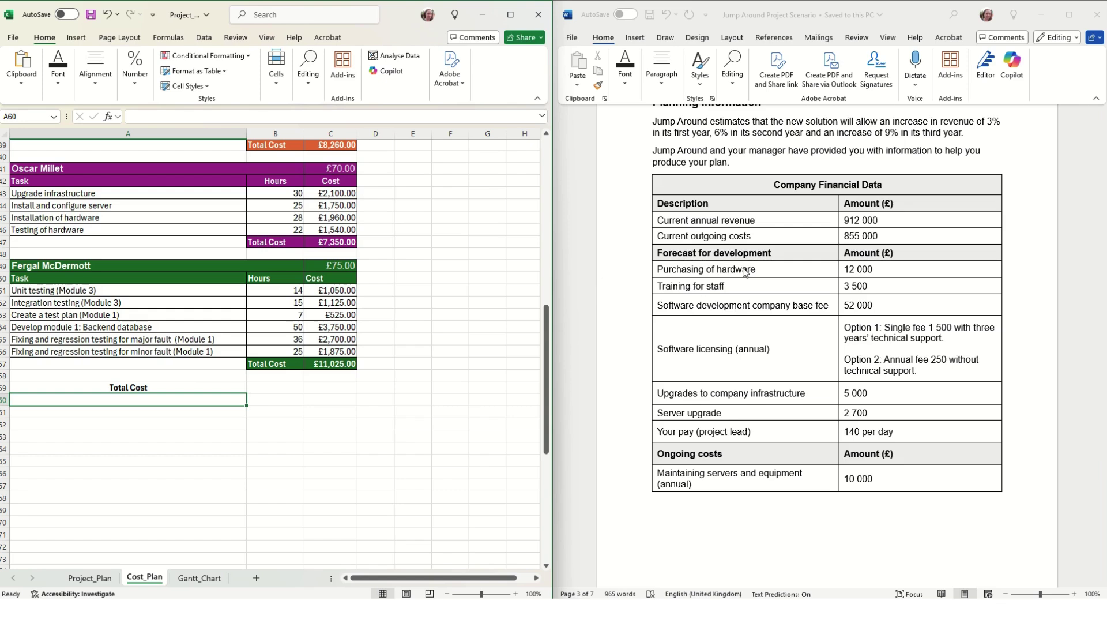
type("P")
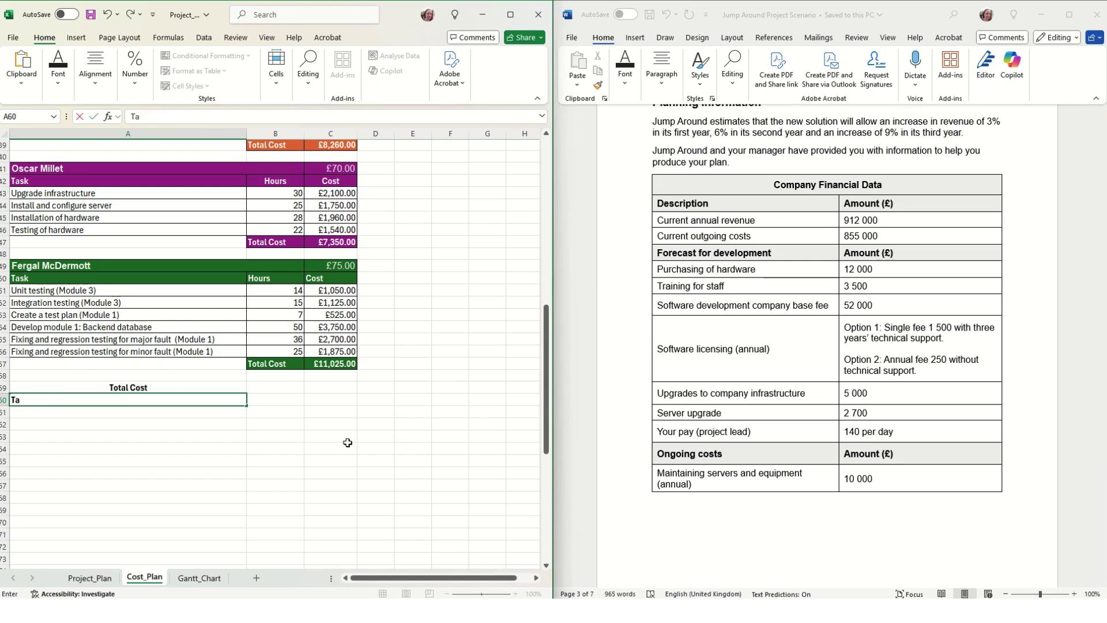
type("ask")
key("Tab")
type("Cost")
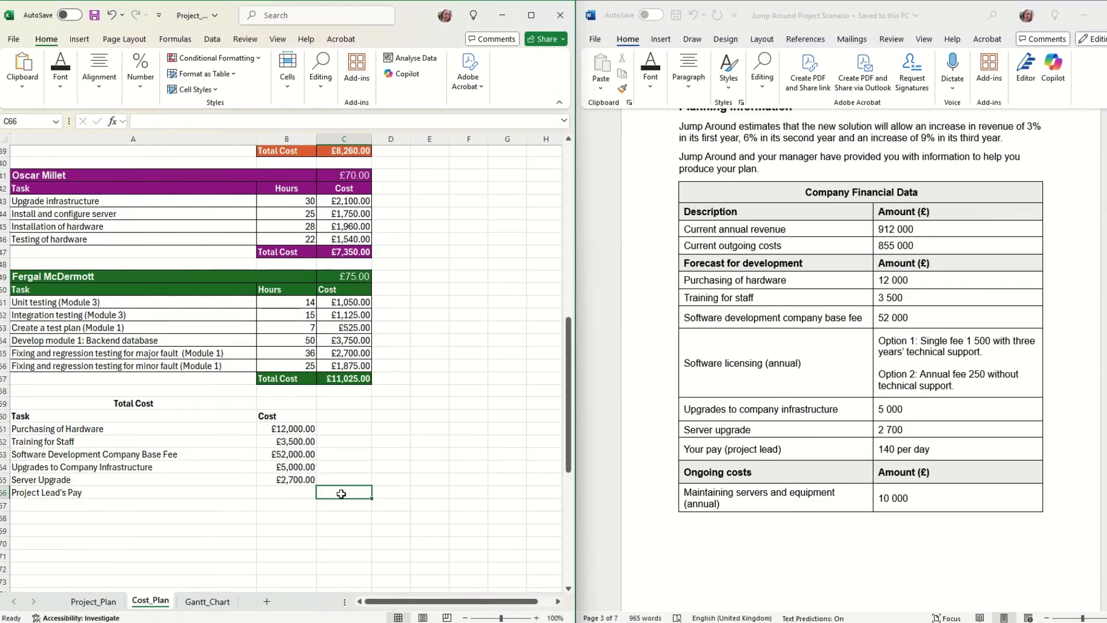
Enter the lead's 140 daily pay in C66 and start a D66 sum linked to Project_Plan's day count
type("140")
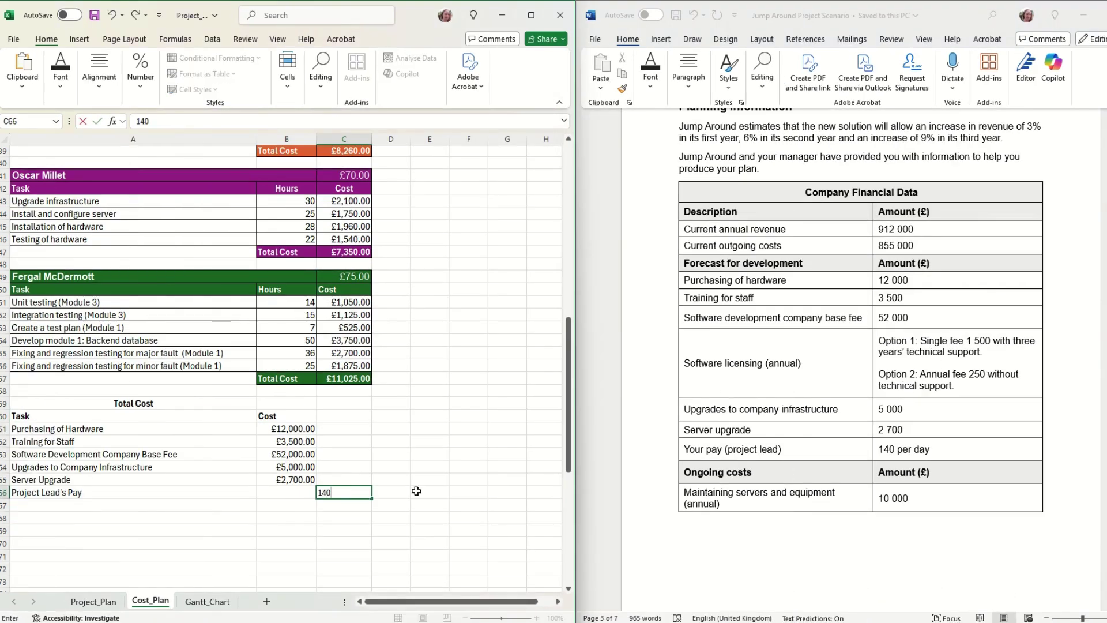
left_click(398, 494)
left_click(84, 603)
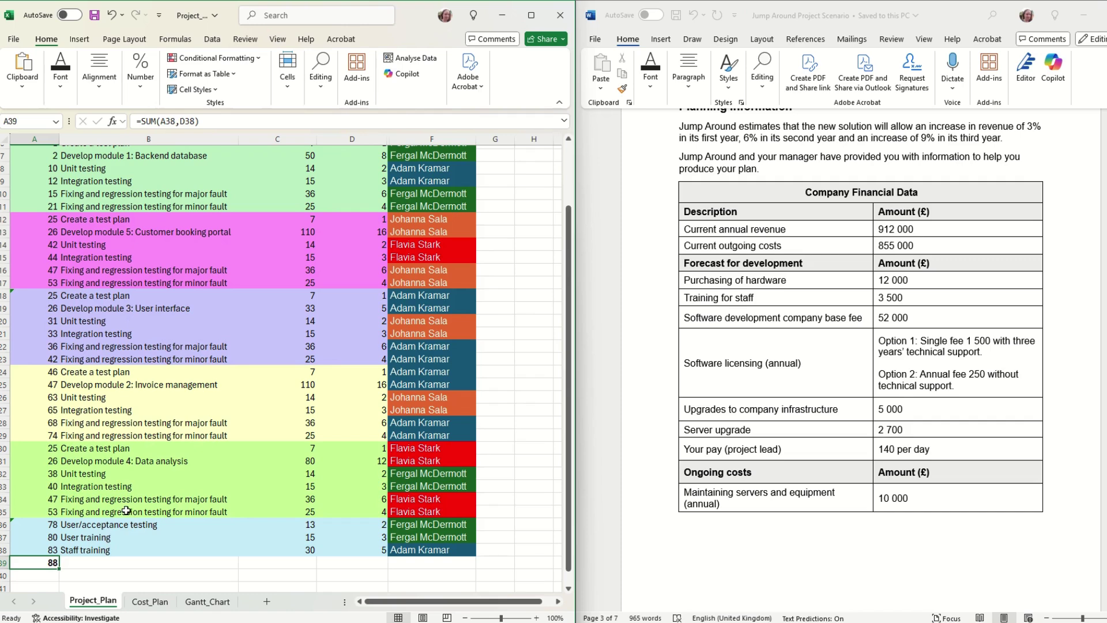
left_click(150, 602)
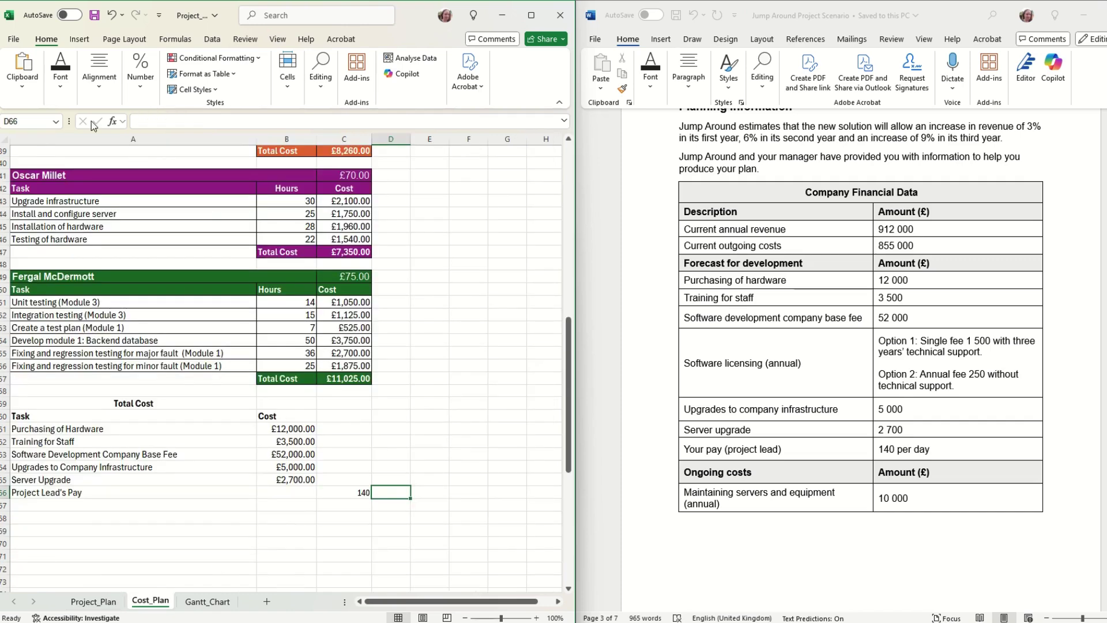
left_click(175, 38)
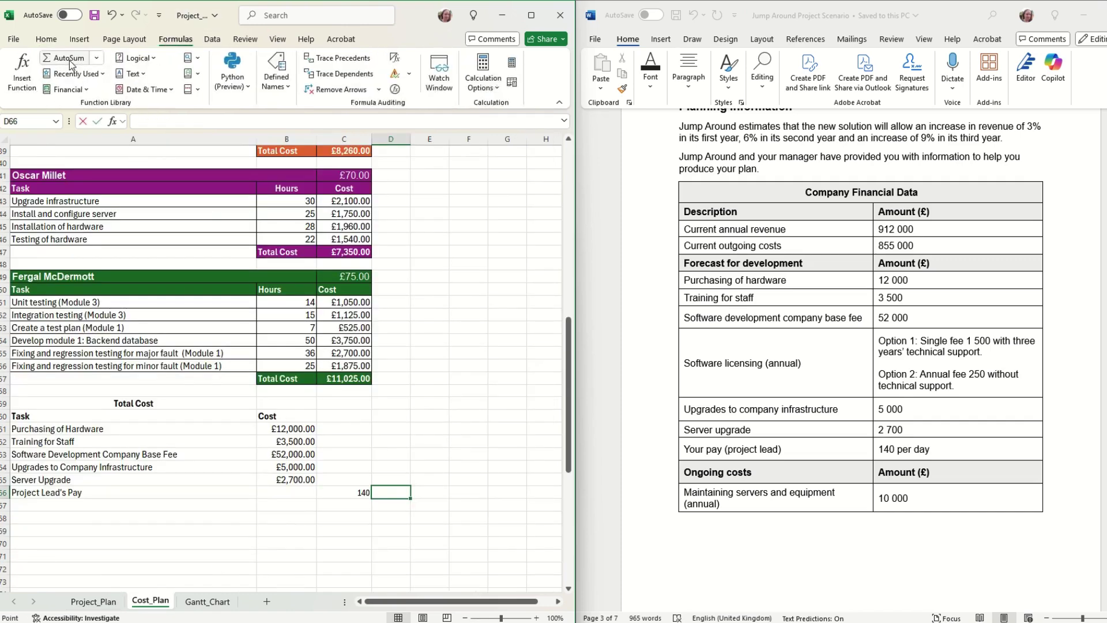
left_click(68, 58)
left_click(89, 600)
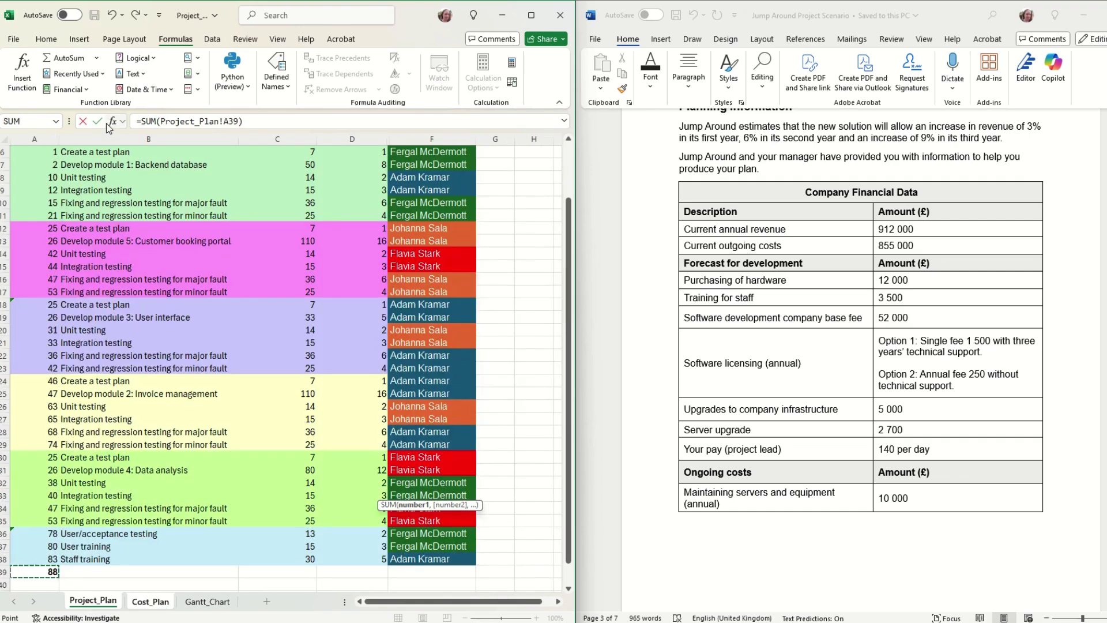
Link 88 days in D66 and compute the lead's pay in B66 as =SUM(C66*D66), £12,320.00
left_click(97, 121)
left_click(295, 491)
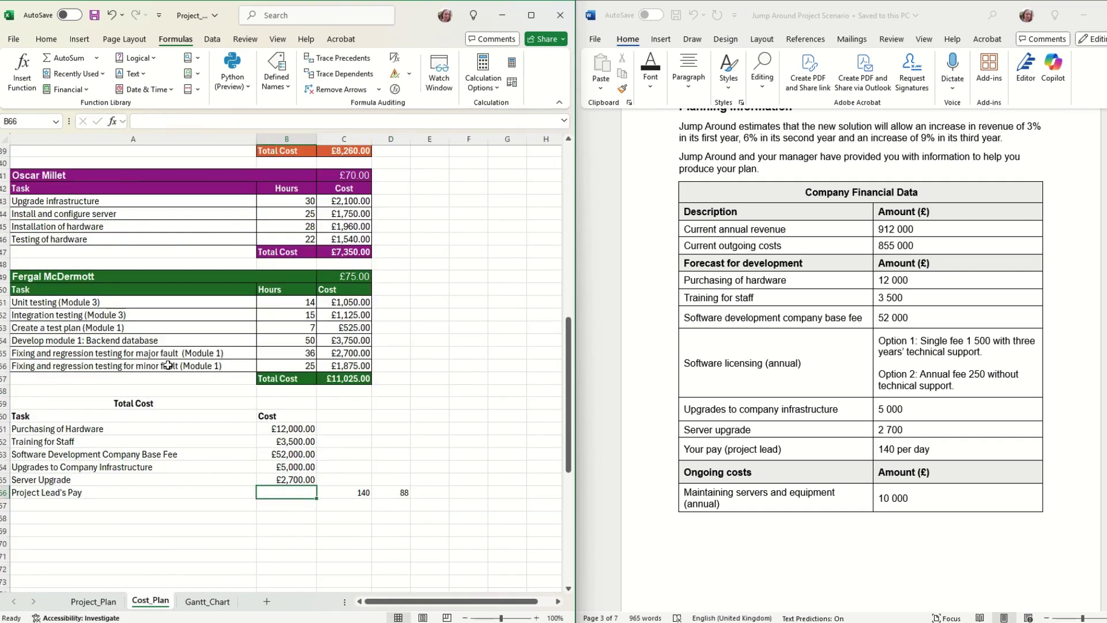
left_click(61, 57)
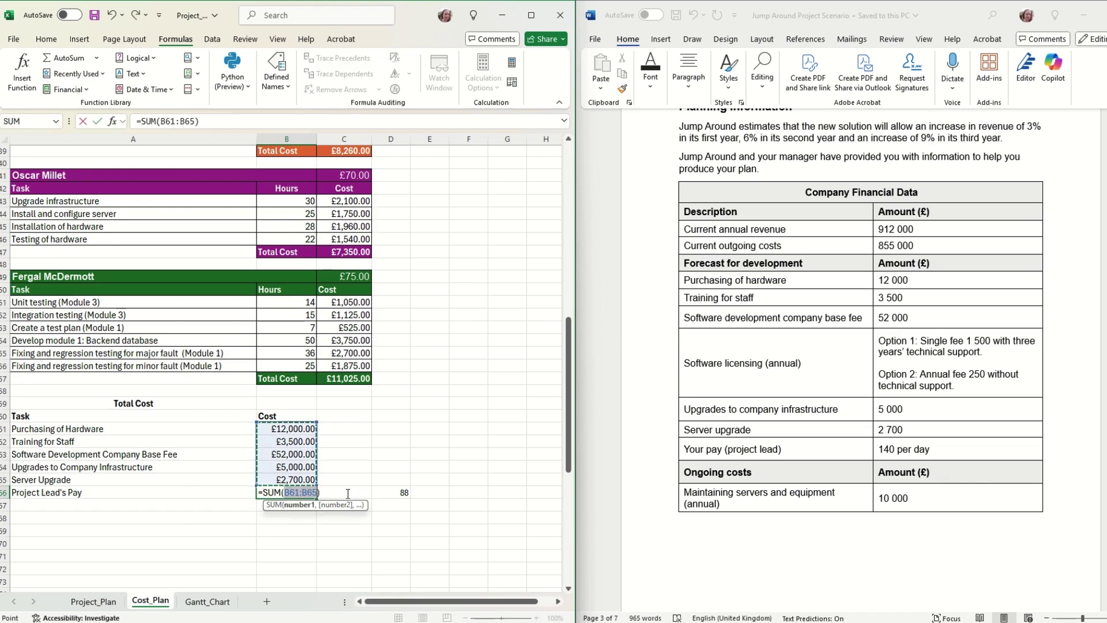
left_click(383, 493)
left_click(163, 121)
type("C66")
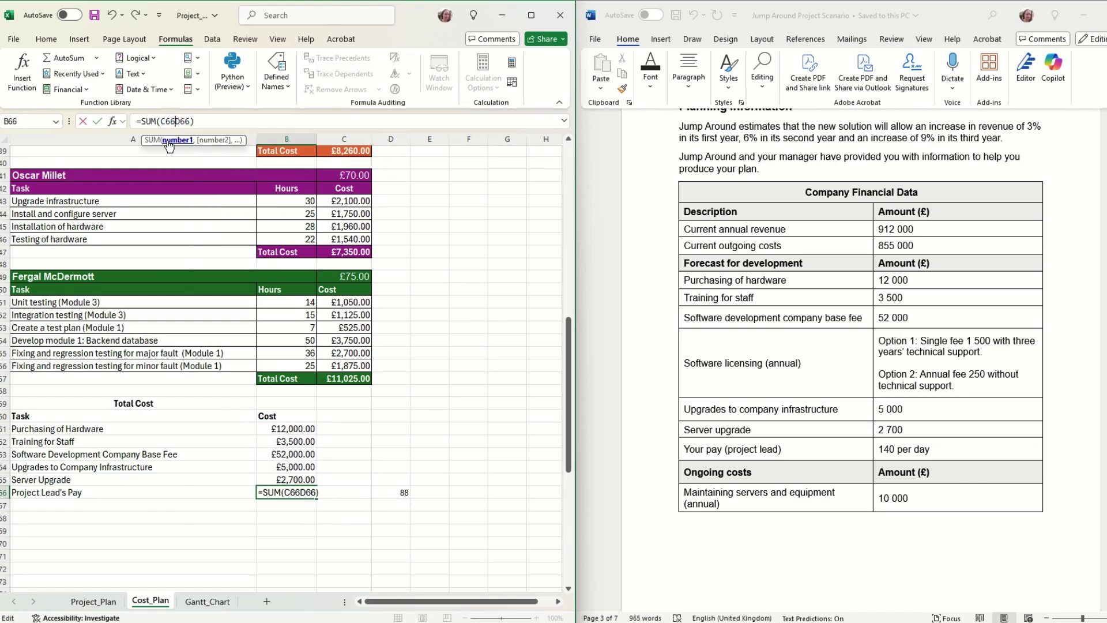
type("*")
key("Return")
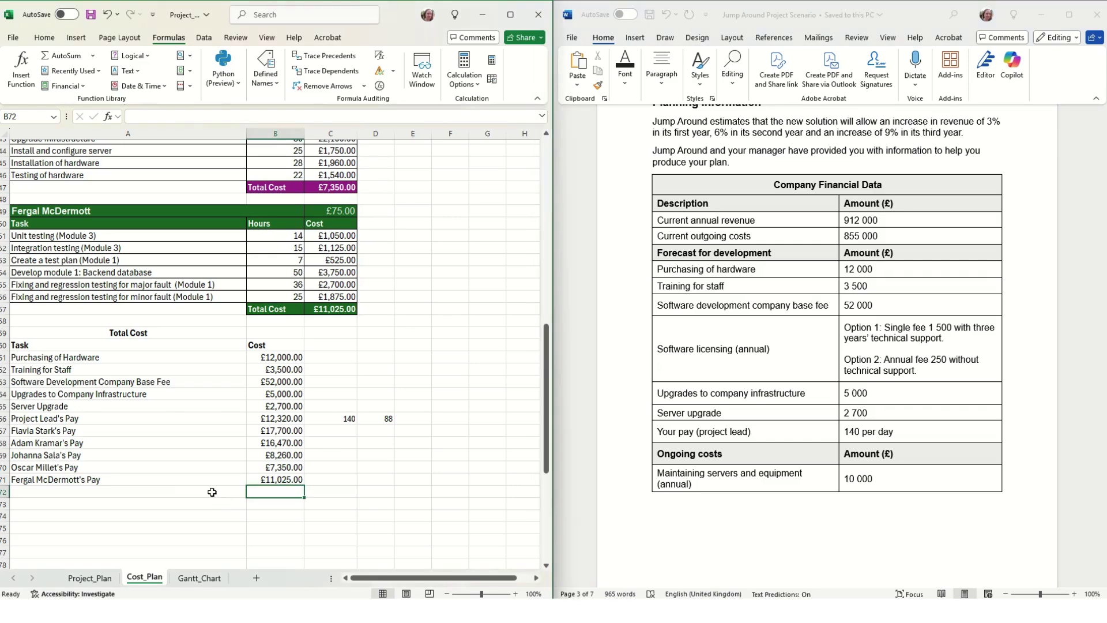
Add a Total row summing B61:B71 to £148,325.00
type("Total Cost")
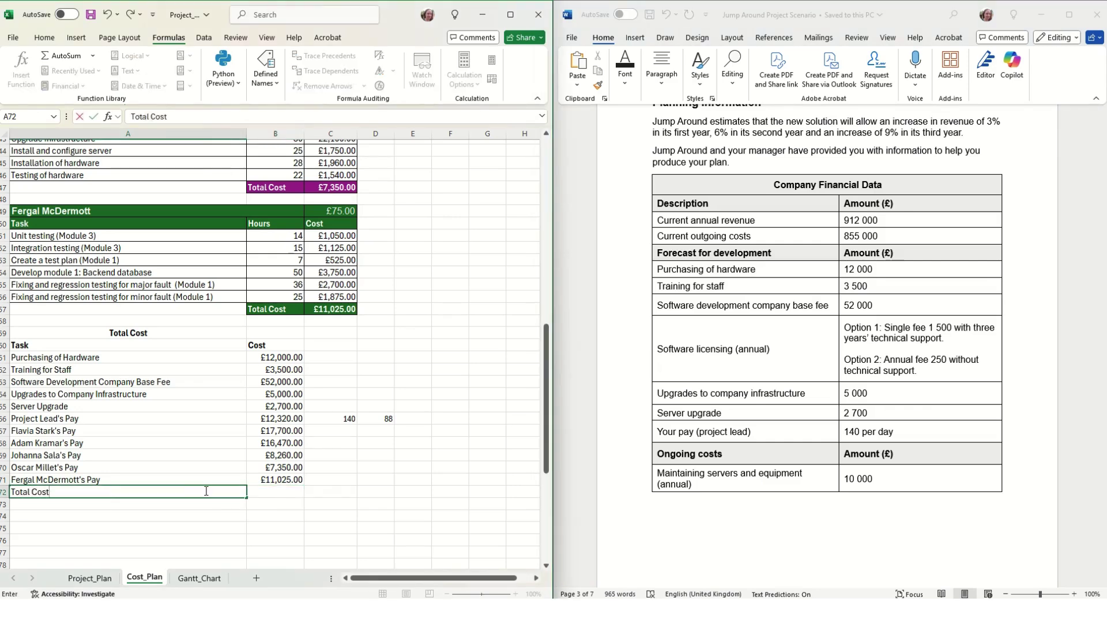
key("Tab")
left_click(64, 56)
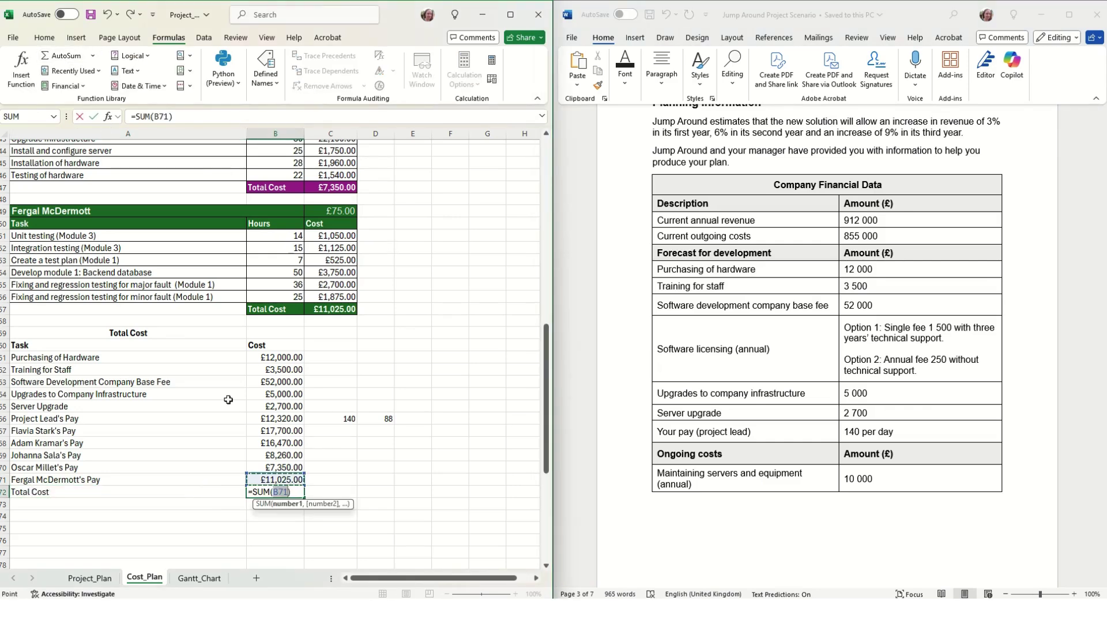
left_click_drag(271, 361, 258, 475)
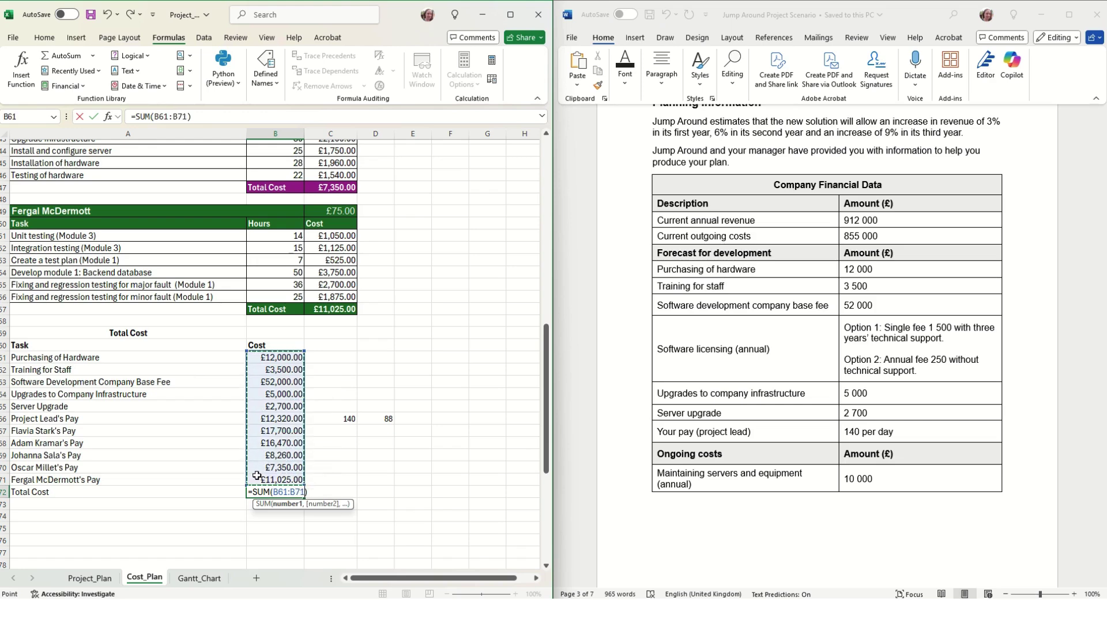
left_click(93, 117)
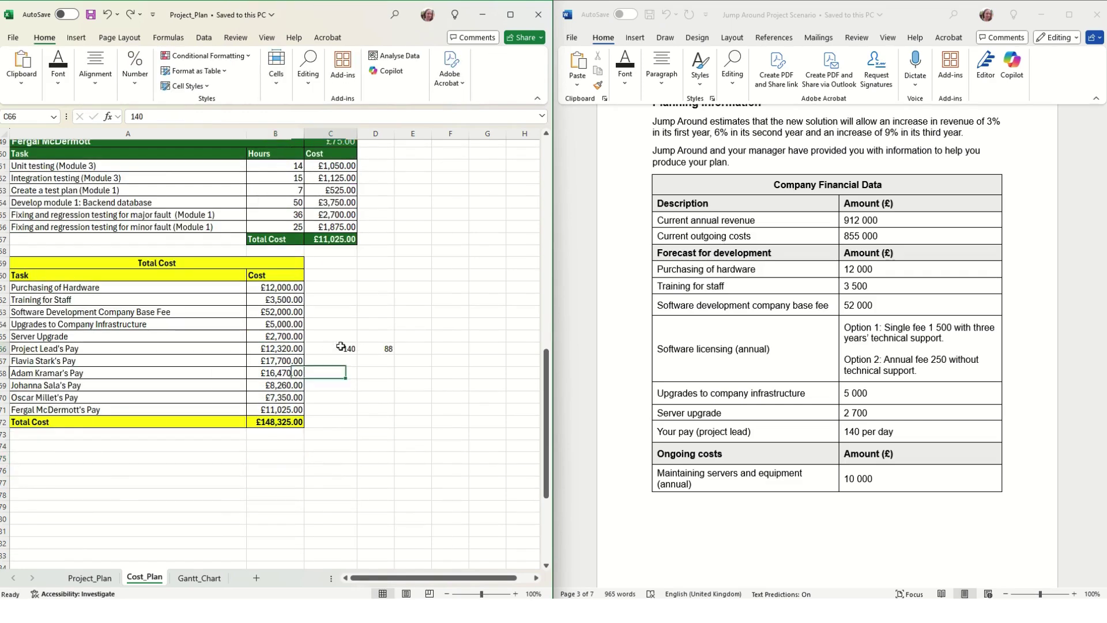
Hide the stray 140 and 88 values in C66:D66 with white font colour
left_click_drag(345, 348, 378, 348)
left_click(58, 70)
left_click(170, 133)
left_click(159, 187)
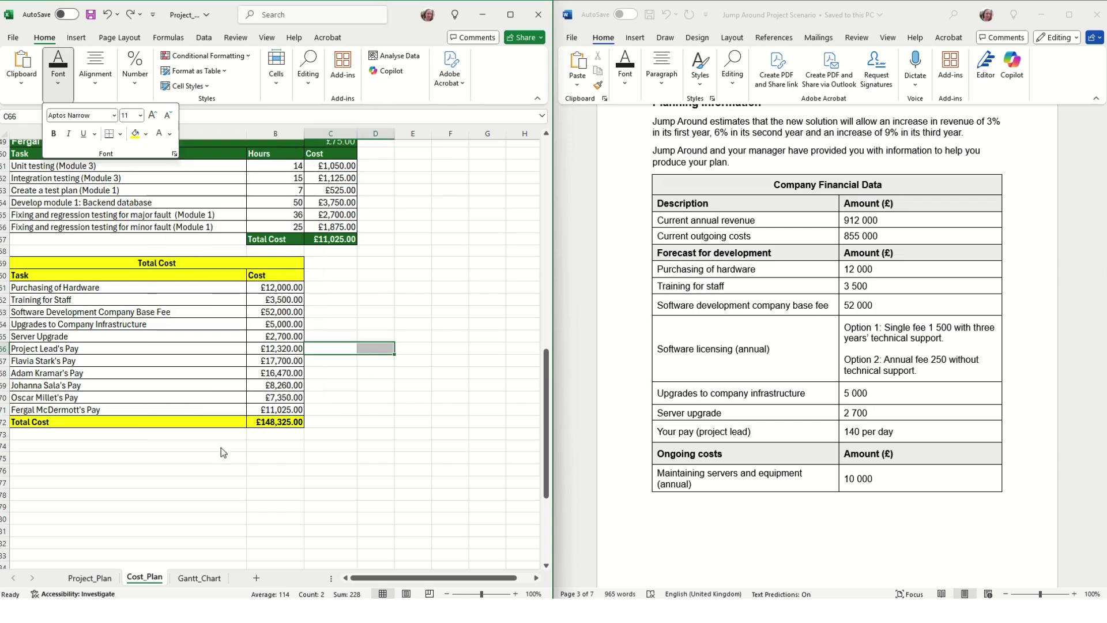
Enter an Annual Running Costs heading with Task and Cost column headers
left_click(150, 446)
type("Annual Running")
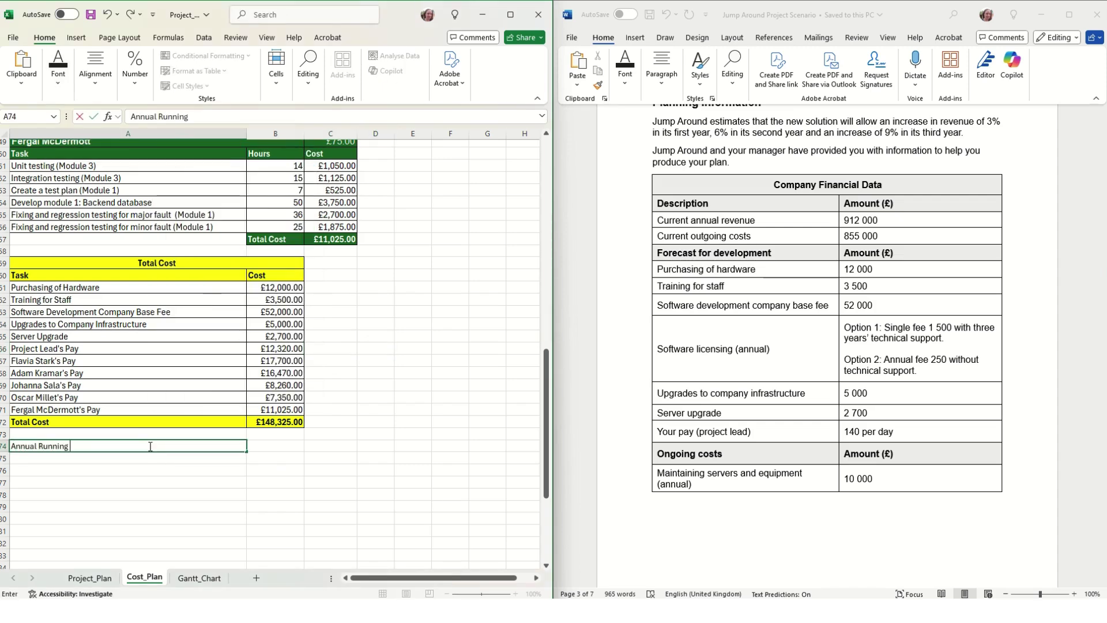
type(" Costs")
key("Return")
type("Task")
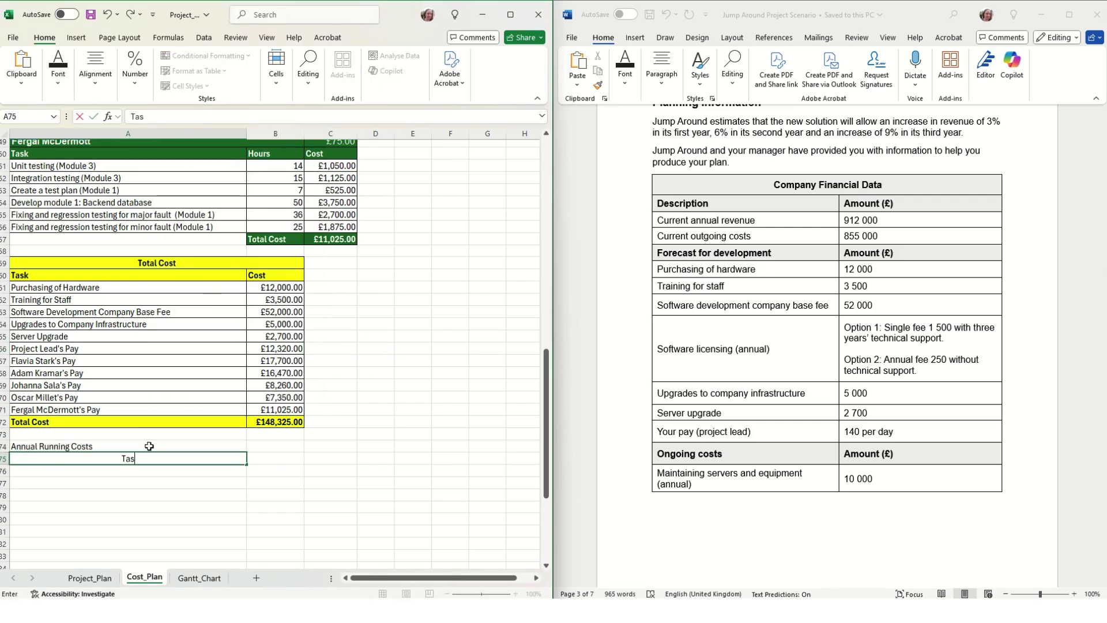
key("Tab")
type("Cost")
key("Return")
Paste the Software licensing and Server maintenance items from the brief into A76:A77
type("Software licensing (annual)")
left_click_drag(657, 473, 692, 486)
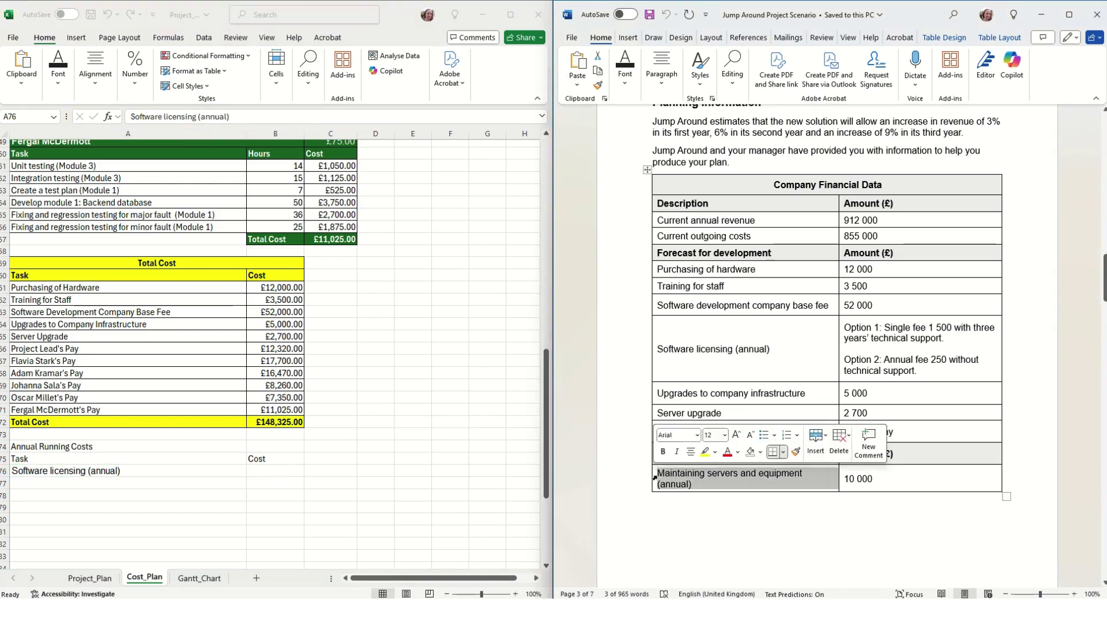
key("ctrl+c")
left_click(98, 483)
key("ctrl+v")
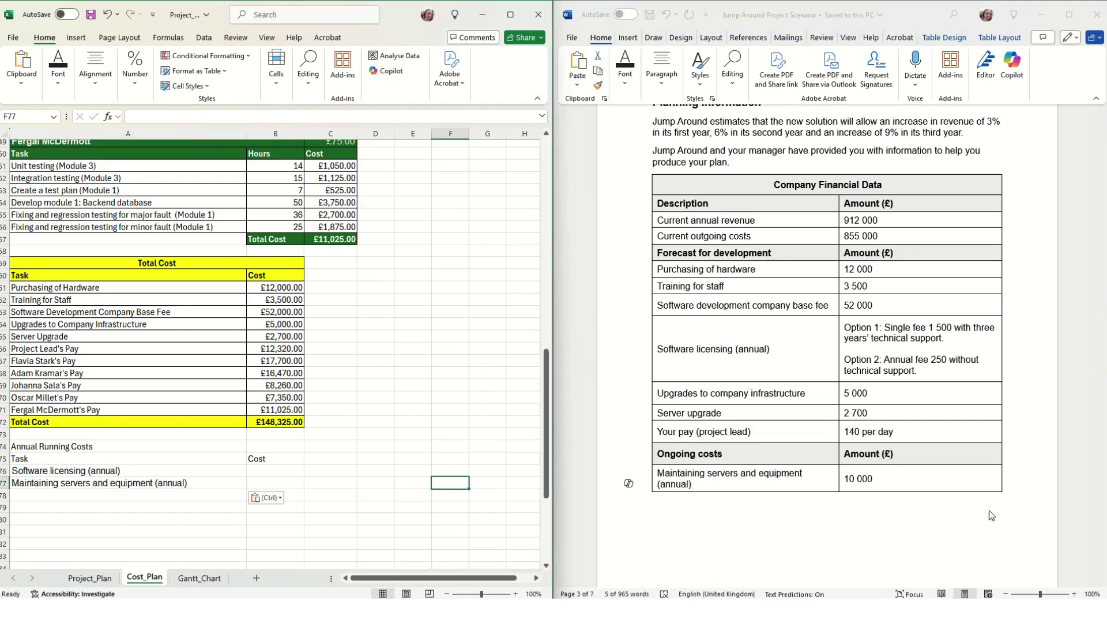
left_click(277, 484)
type("10 000")
key("Return")
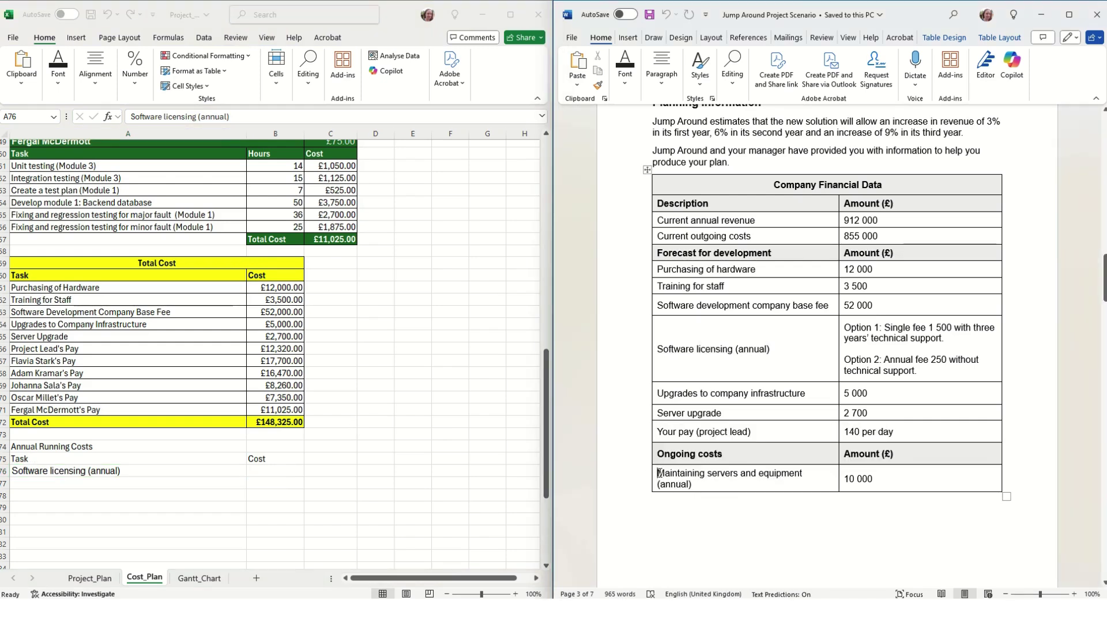
left_click_drag(659, 473, 692, 486)
key("ctrl+c")
left_click(98, 483)
key("ctrl+v")
Enter costs of £10,000 for server maintenance and £250 for software licensing
left_click(443, 482)
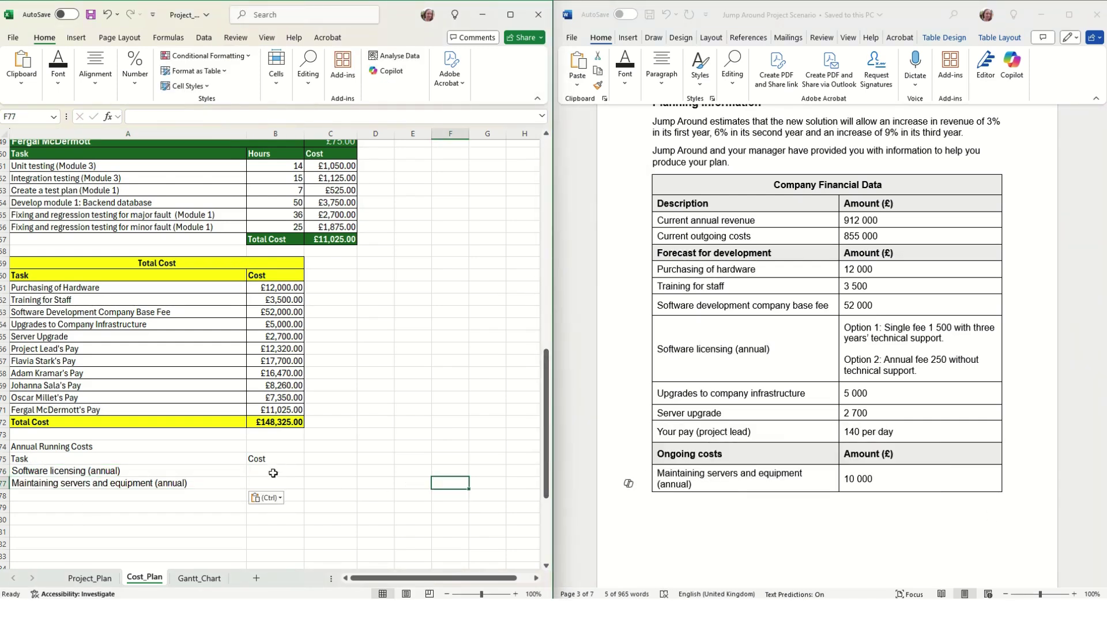
left_click(276, 481)
type("10,000")
left_click(276, 471)
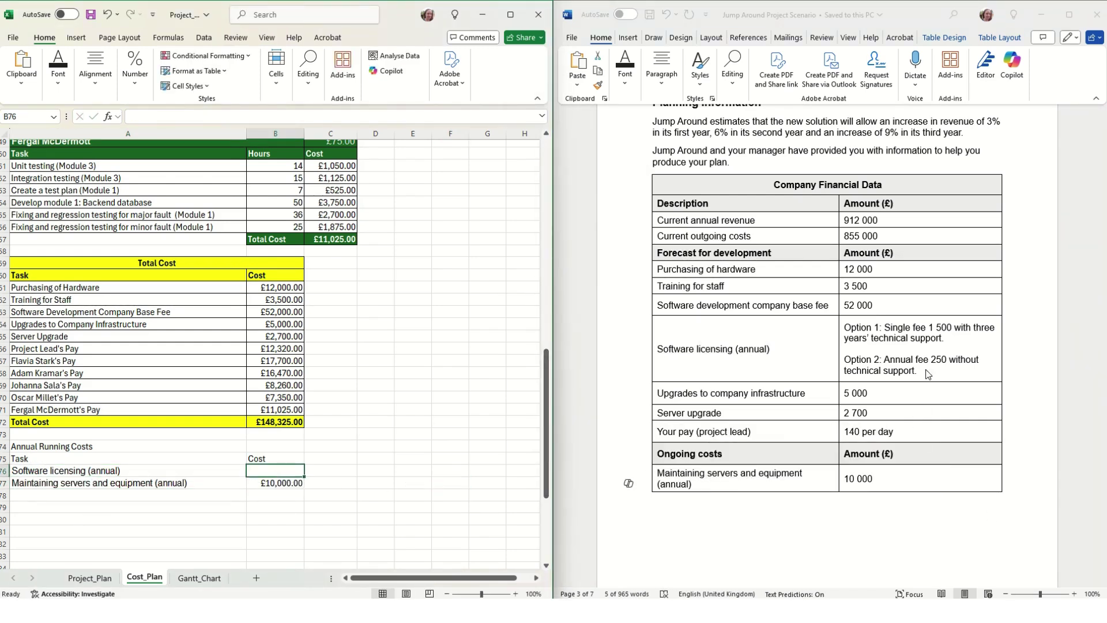
type("250")
key("Return")
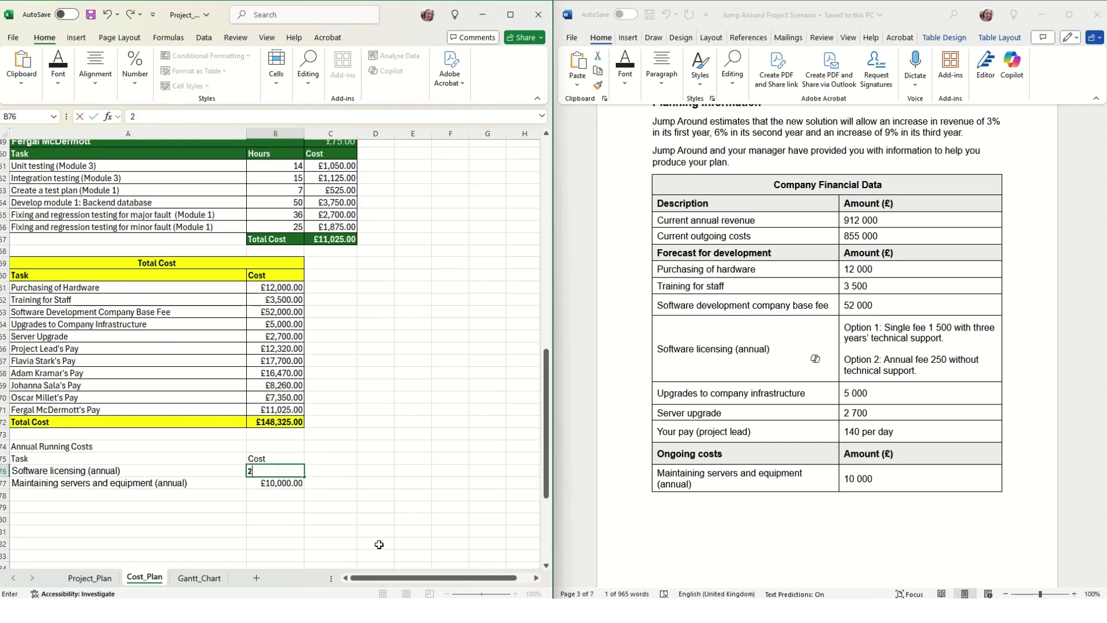
Label the row below as Total Annual Running Costs
left_click(195, 494)
type("Total Annual Running Costs")
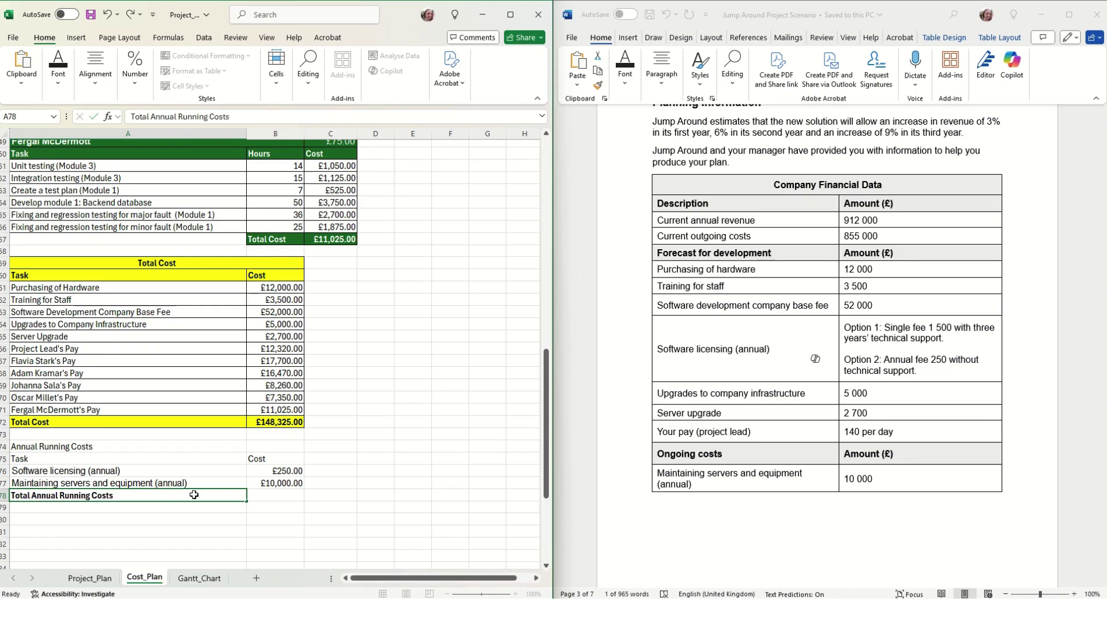
key("Tab")
left_click(168, 37)
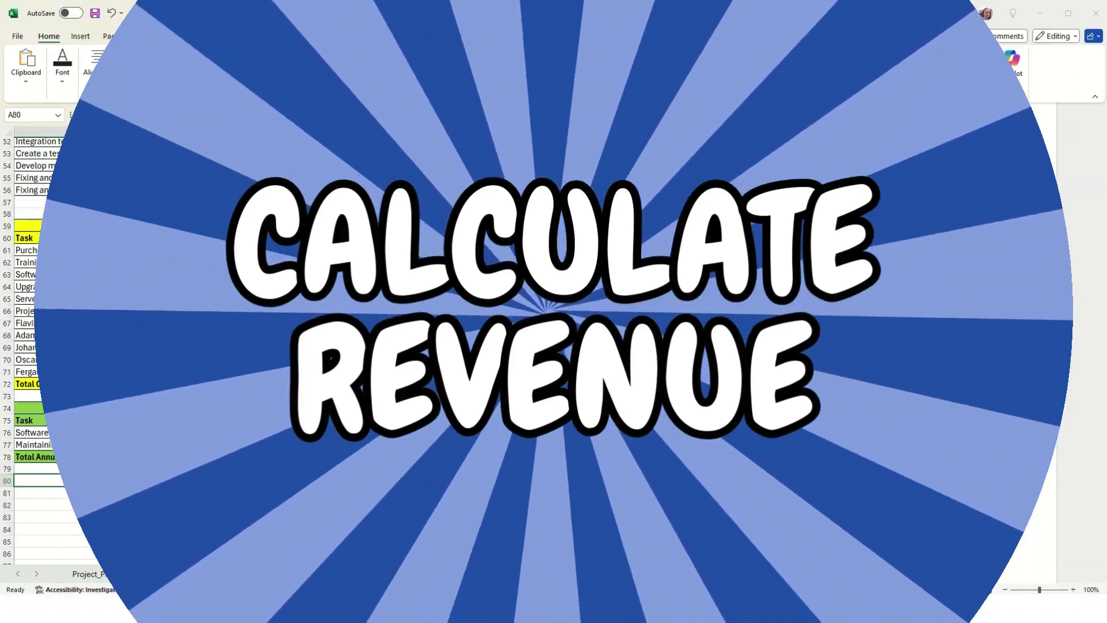
Enter a Revenue heading with Task and Cost column headers
type("Re")
type("venue")
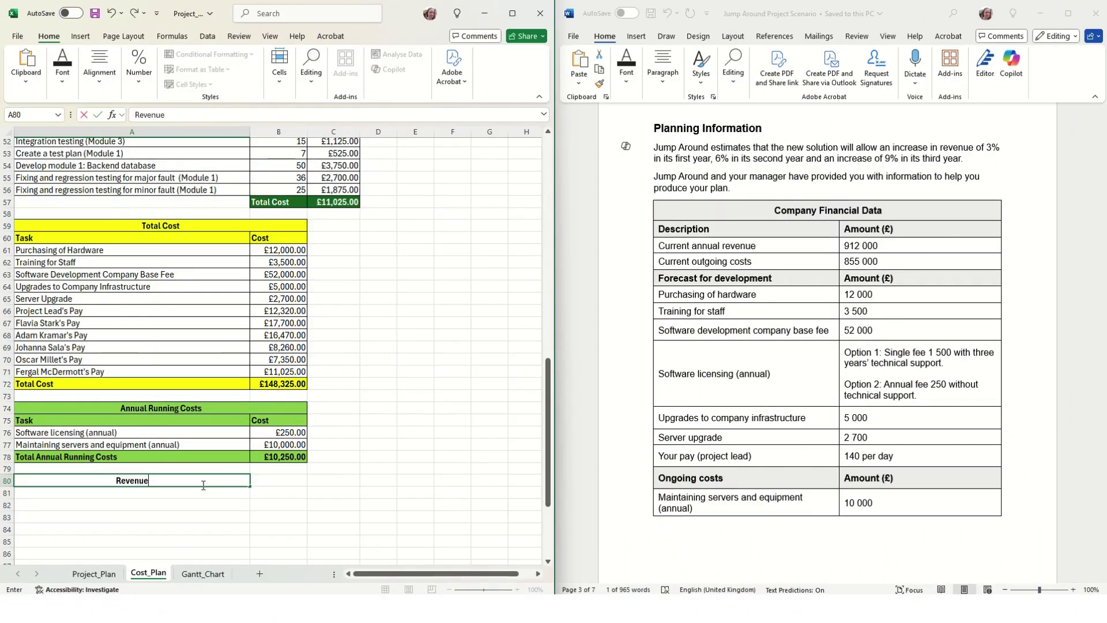
key("Return")
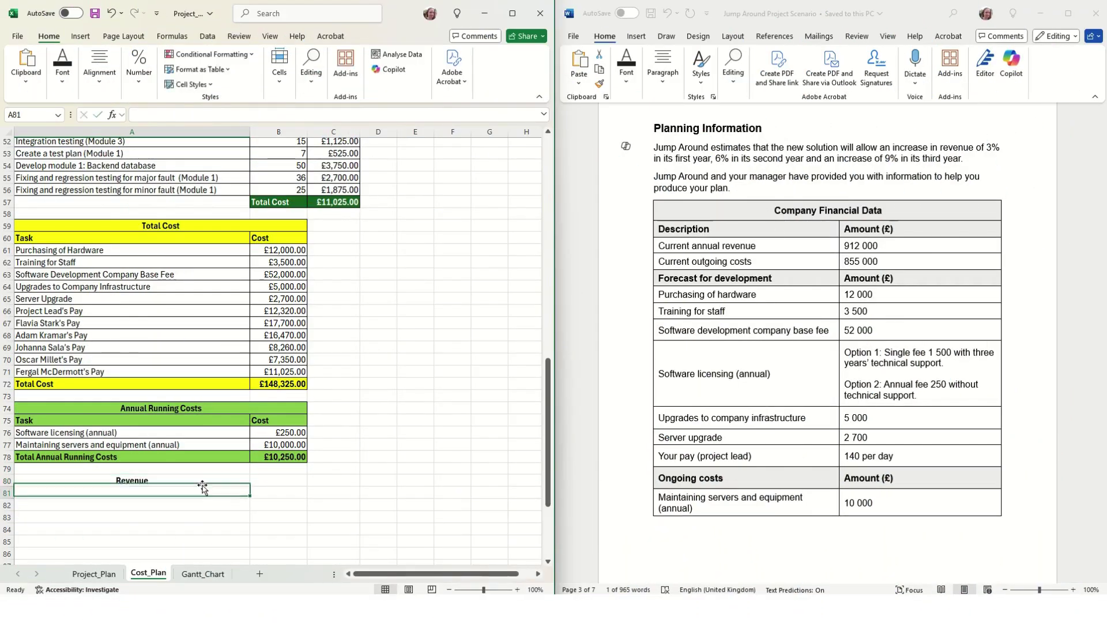
type("Task")
key("Tab")
type("Cost")
key("Return")
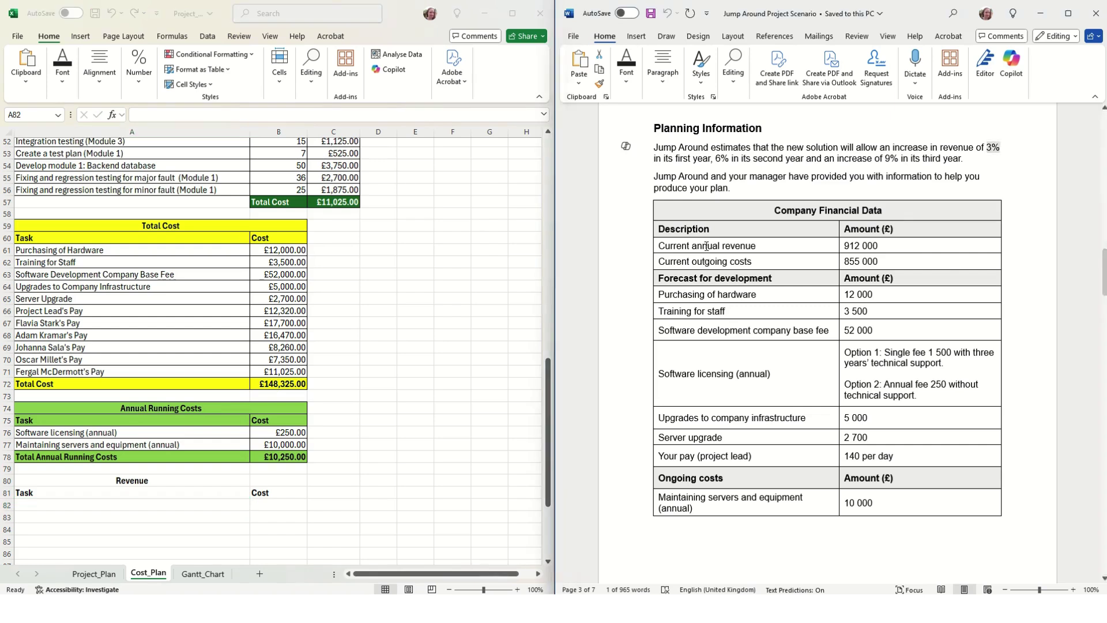
Paste the 'Current annual revenue' label and its 912 000 figure from the brief into the table
double_click(696, 240)
left_click_drag(711, 244, 659, 246)
key("ctrl+c")
key("alt+Tab")
key("ctrl+v")
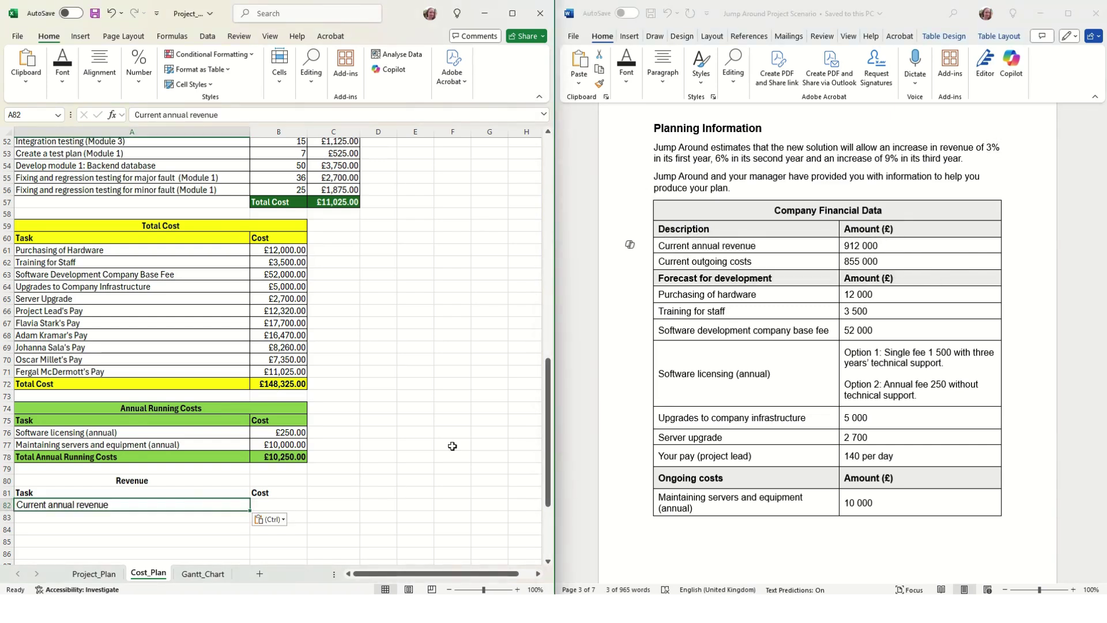
left_click(859, 244)
left_click_drag(843, 245, 1000, 245)
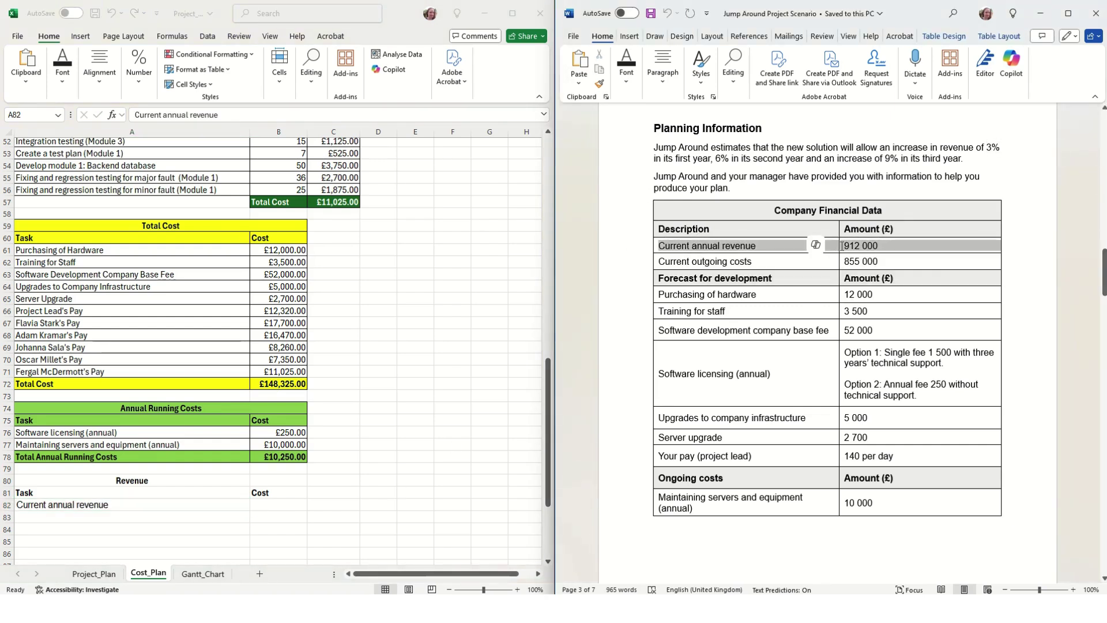
key("ctrl+c")
left_click(278, 505)
key("ctrl+v")
Add a First Year label and set current revenue to £912,000.00
left_click(211, 517)
type("First Year")
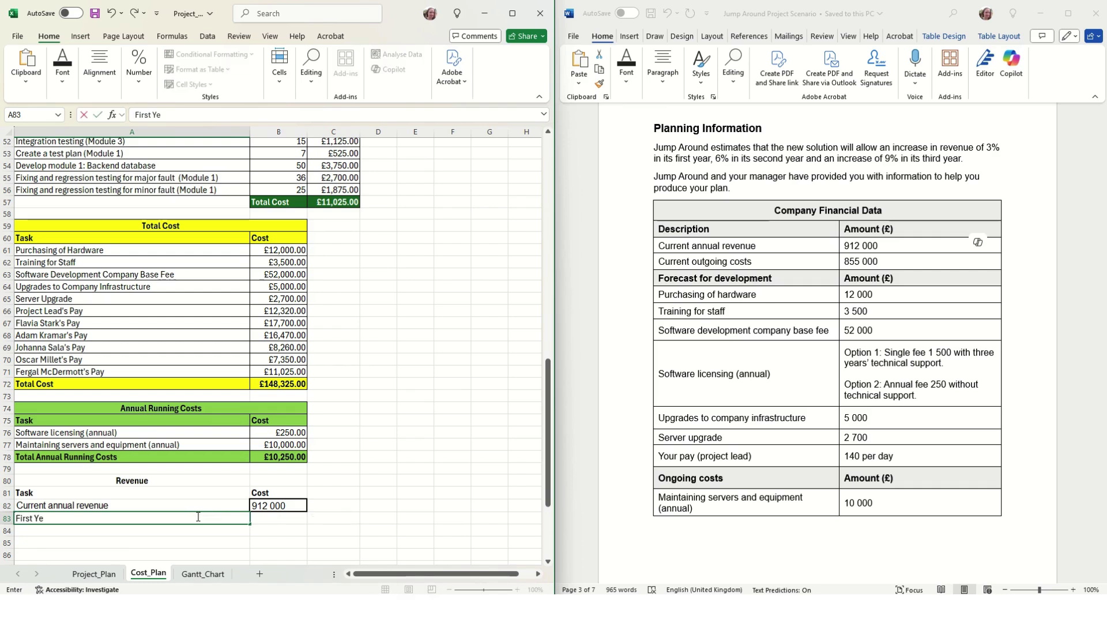
key("Tab")
double_click(282, 506)
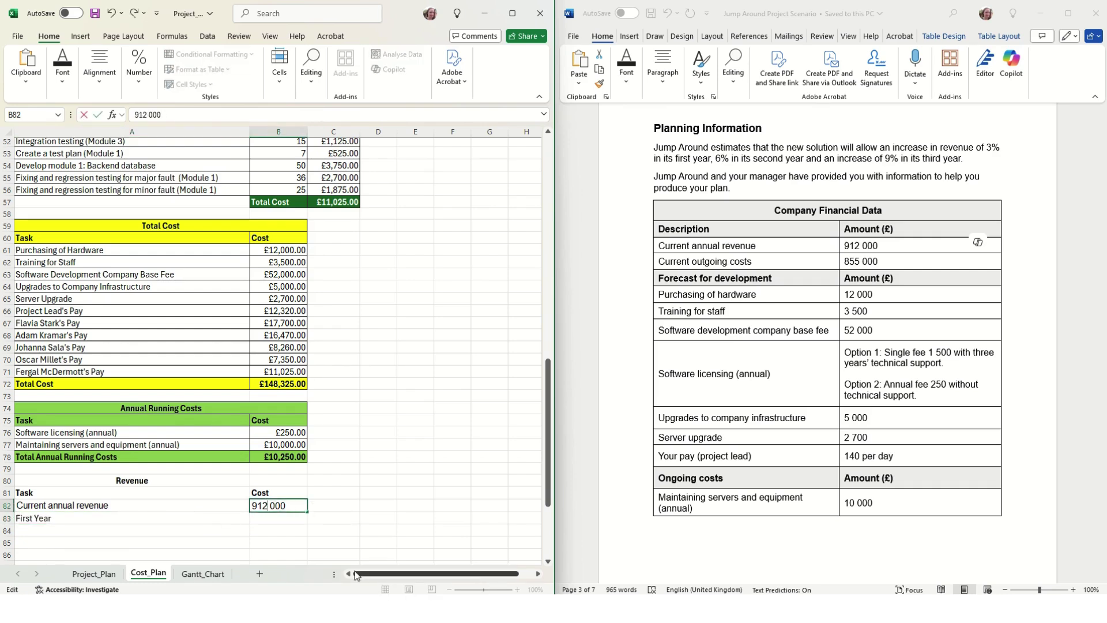
key("Tab")
left_click(172, 35)
Calculate the 3% revenue increase of £27,360.00 with =SUM(B82*0.03)
left_click(66, 53)
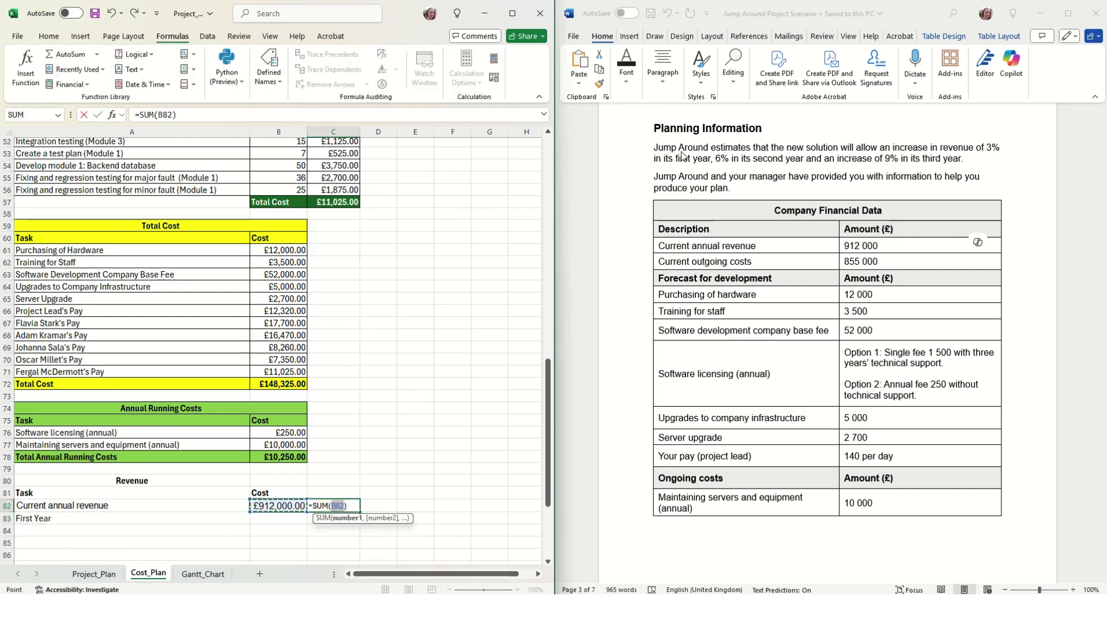
left_click_drag(682, 155, 980, 149)
key("Escape")
left_click(65, 54)
left_click(289, 281)
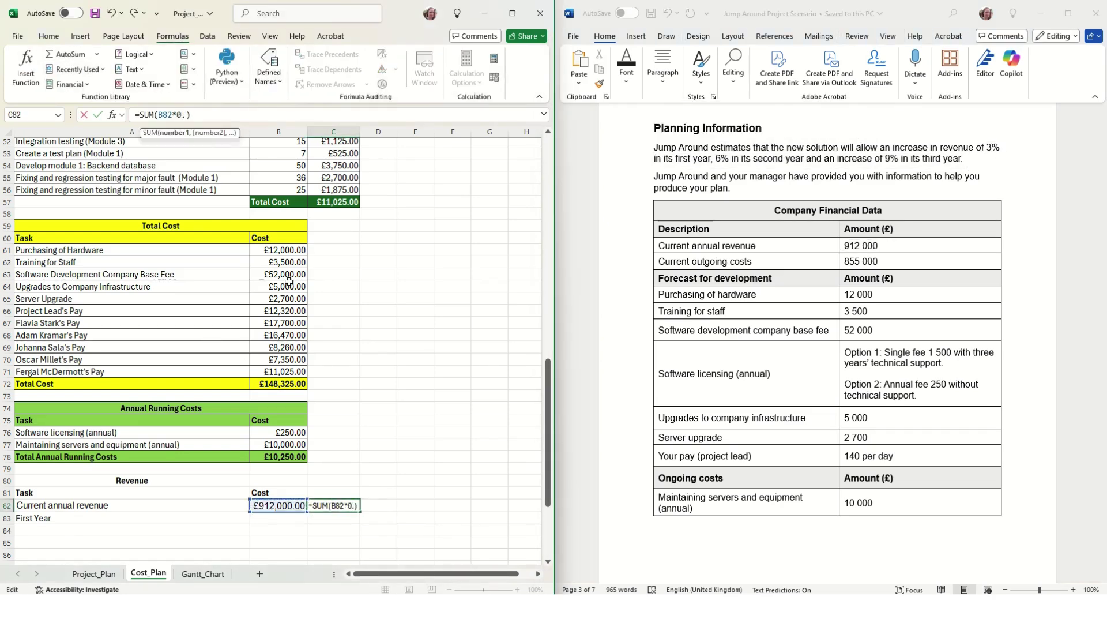
left_click(99, 115)
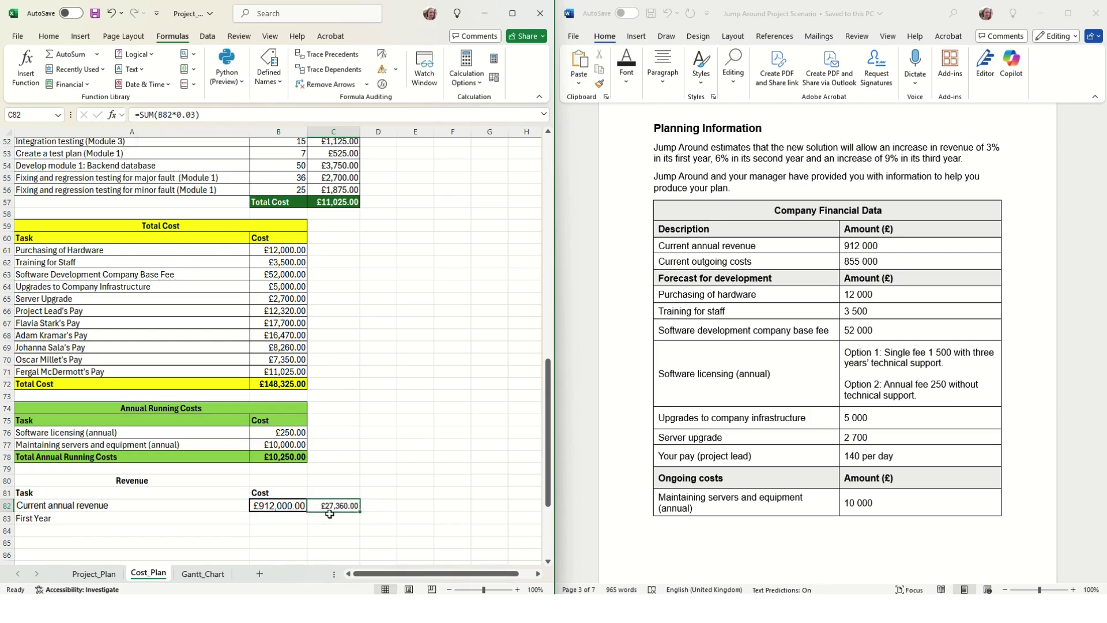
Compute first-year revenue of £939,360.00 with =SUM(B82,C82)
left_click(295, 519)
left_click(65, 55)
left_click(346, 507, "ctrl")
left_click(99, 116)
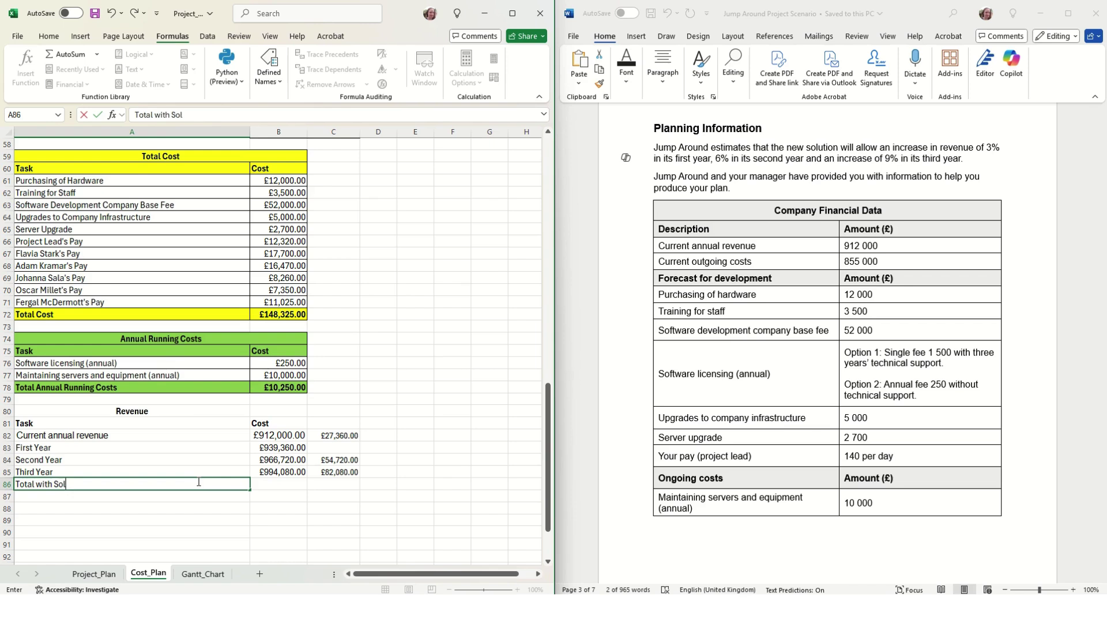
Finish the 'Total with Solution' label and sum the three yearly revenues to £2,900,160.00
type("ution")
key("Tab")
left_click(67, 54)
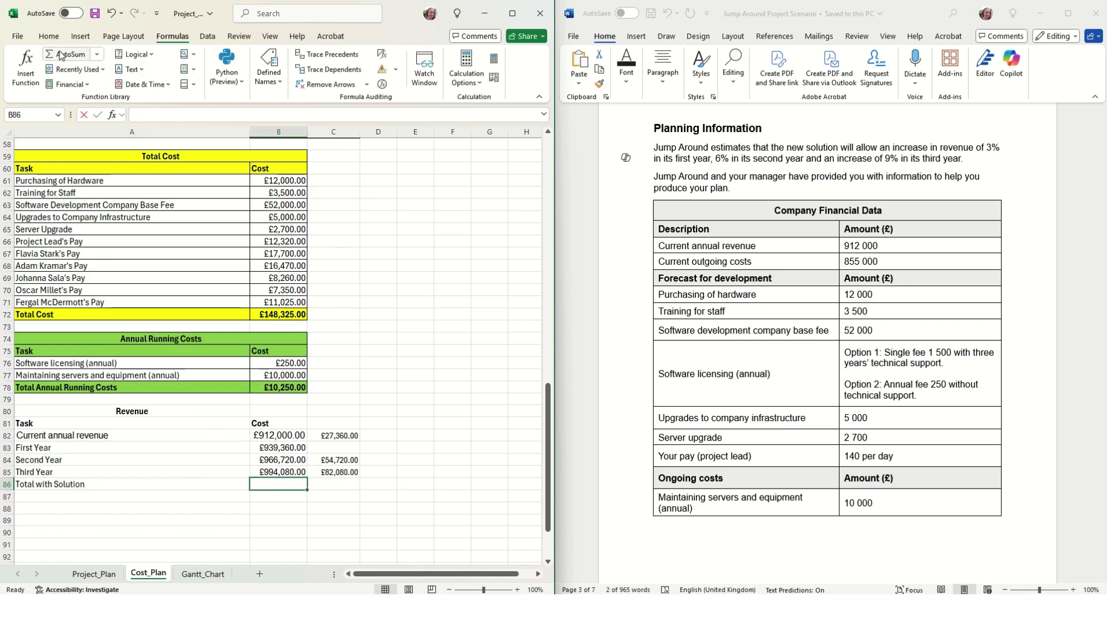
left_click(286, 470)
left_click_drag(285, 470, 285, 449)
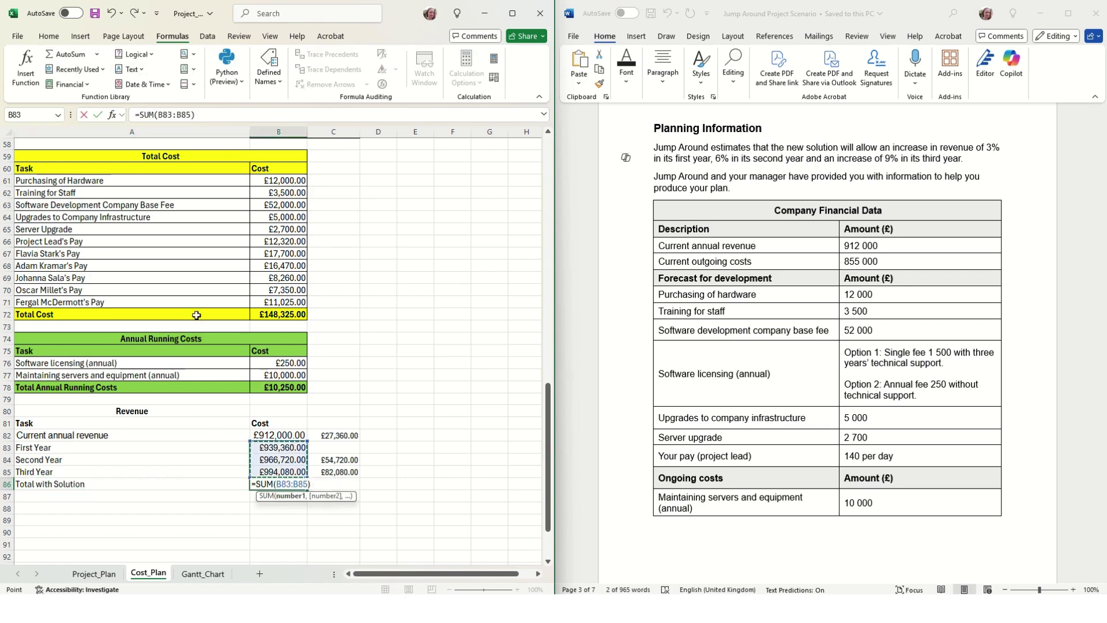
left_click(97, 116)
Add a 'Total Without Solution' row whose value is three times the B82 annual revenue
left_click(142, 497)
type("Total")
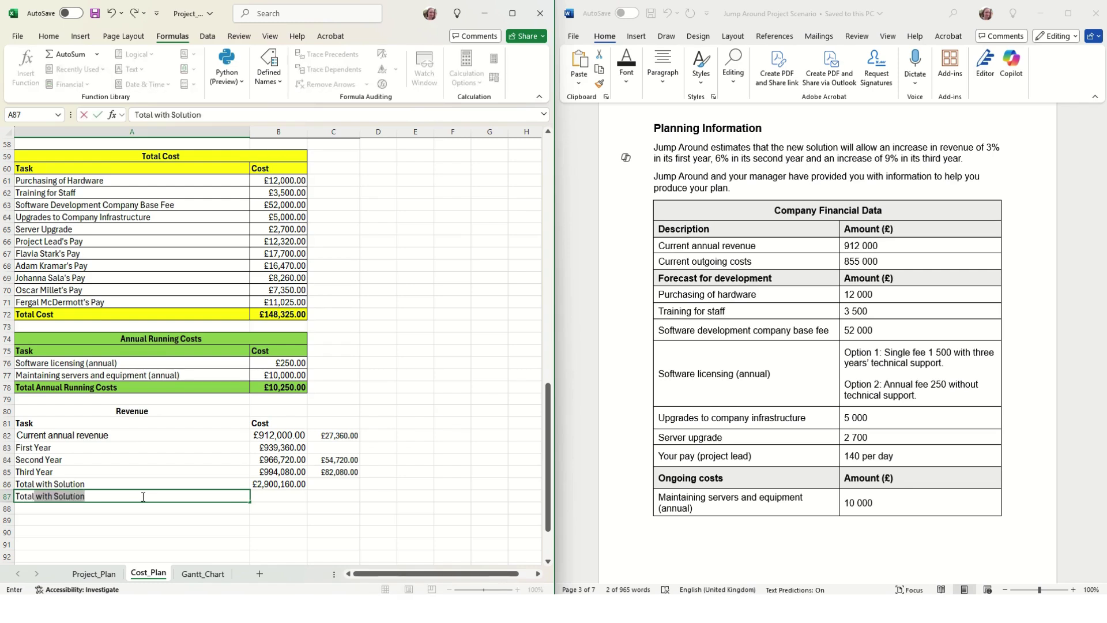
type(" Without Solution")
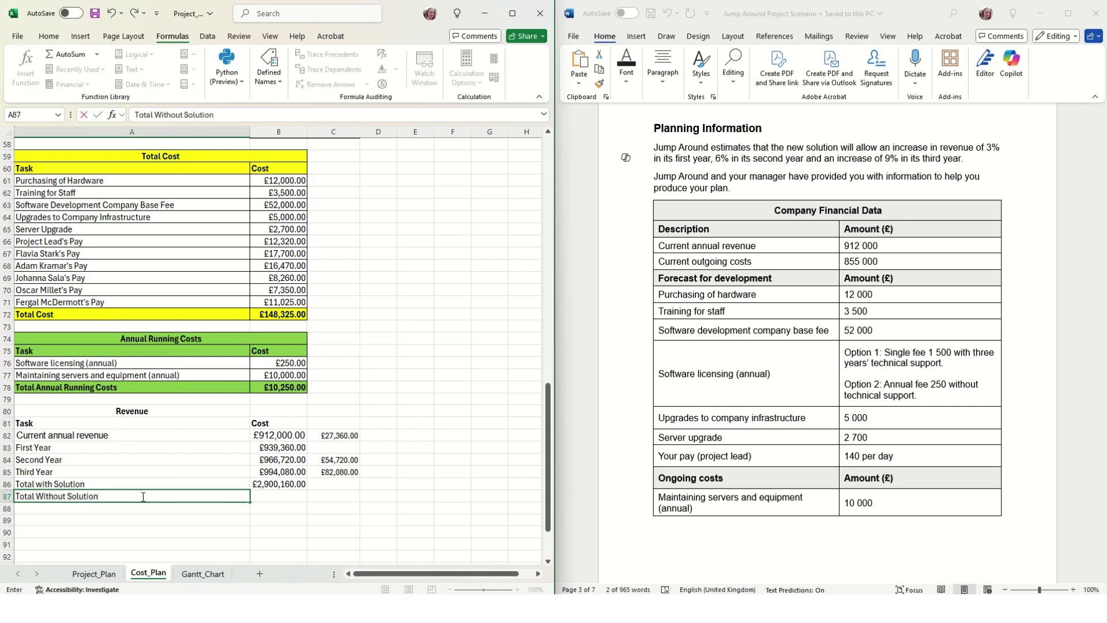
key("Tab")
type("=SUM(")
left_click(277, 437)
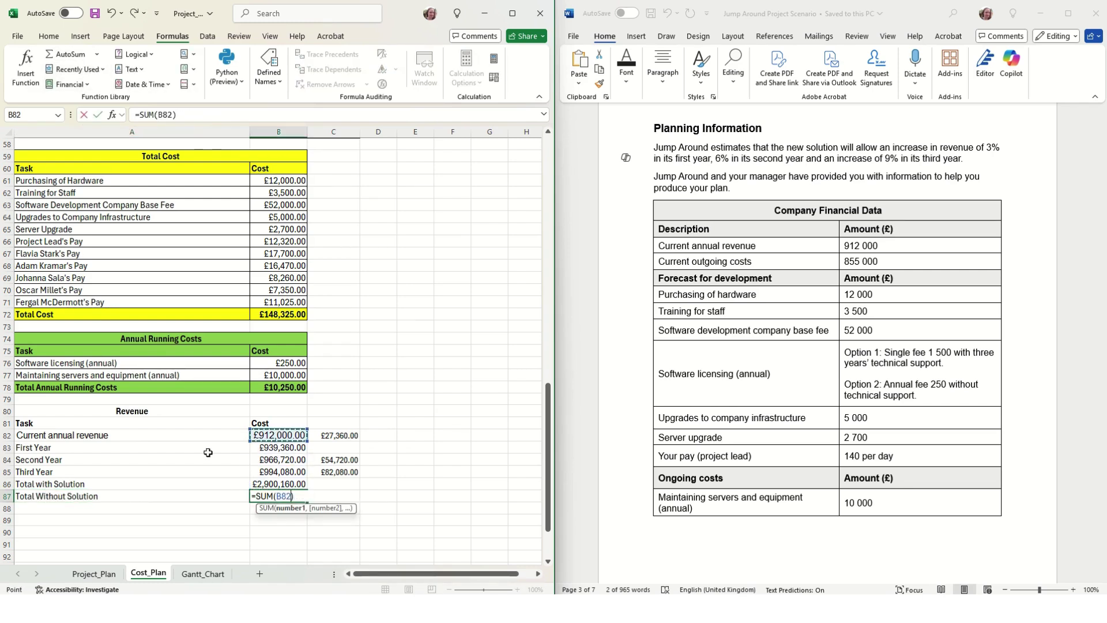
type(")")
left_click(171, 122)
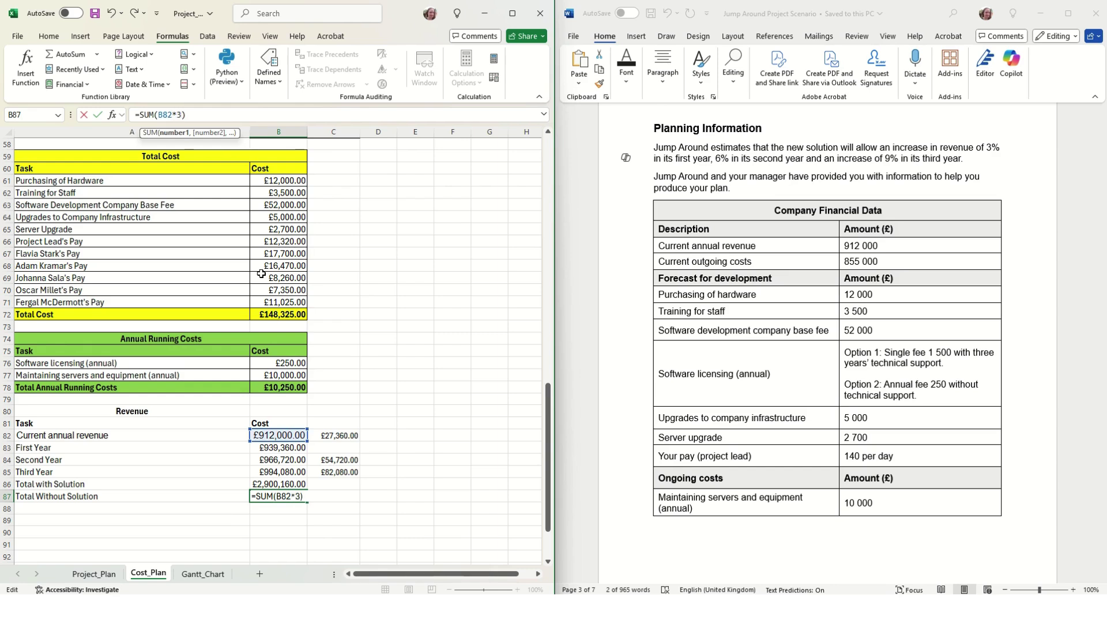
type("*3")
key("Return")
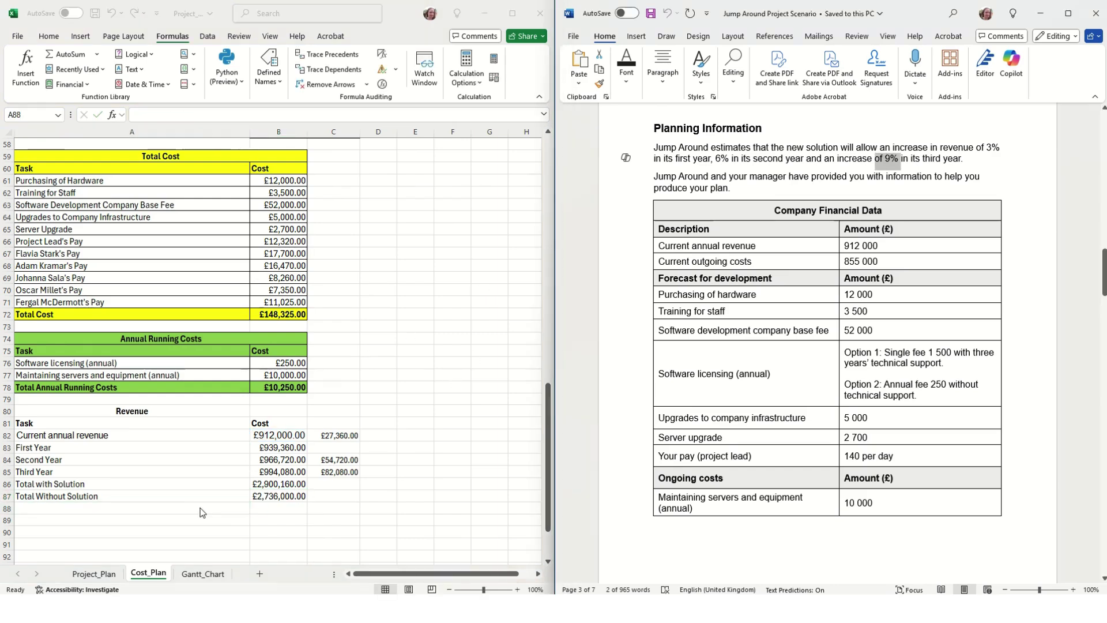
Add a 'Total Additional Revenue' row summing the yearly revenue increases to £164,160.00
type("T")
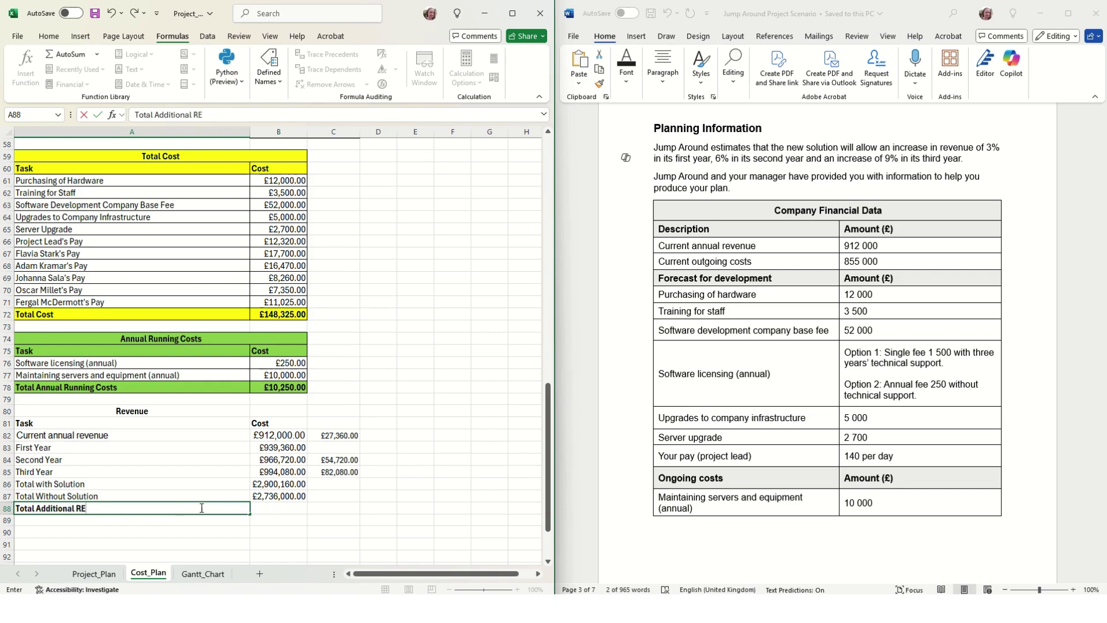
type("otal Additional Revenue")
key("Tab")
type("=SUM(")
left_click(344, 436)
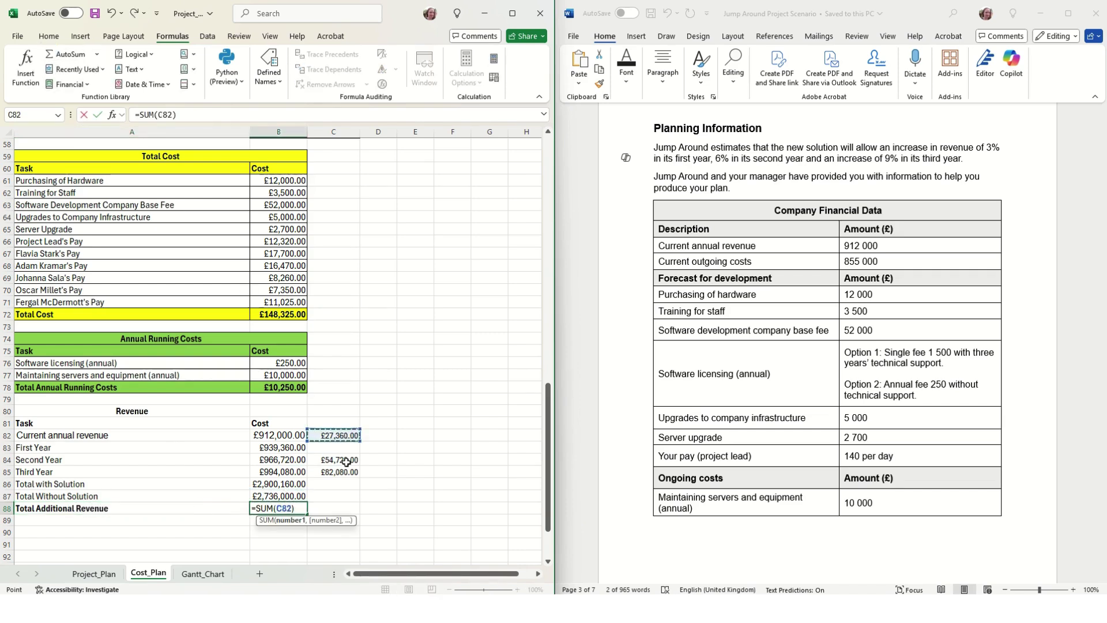
key("Return")
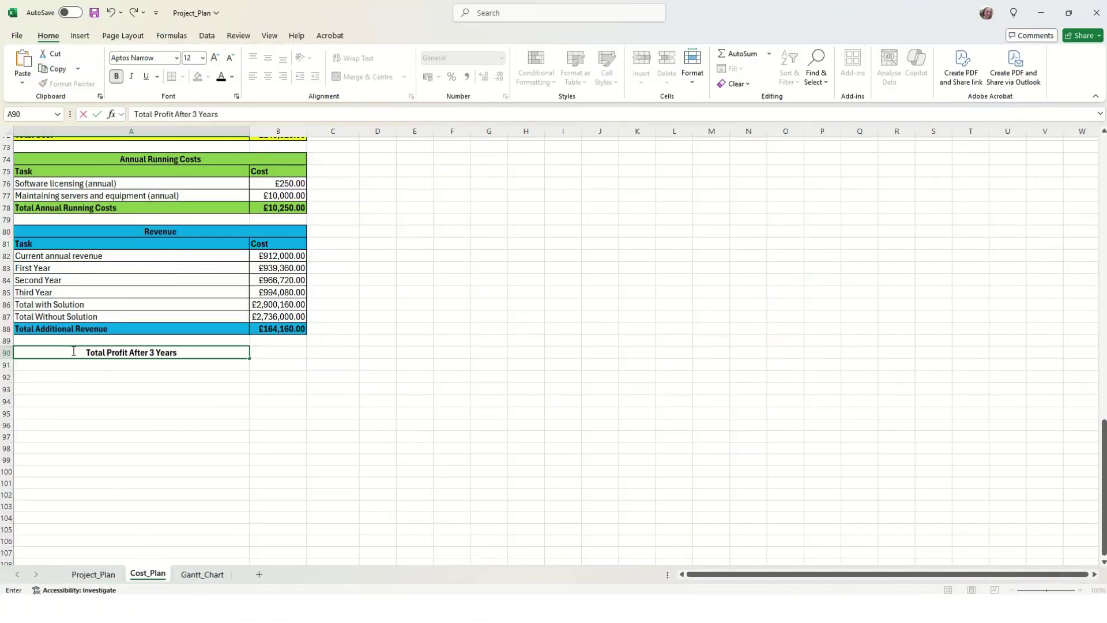
Commit the 'Total Profit After 3 Years' heading and add Task and Cost column headers
key("Return")
key("Tab")
type("Cost")
key("Return")
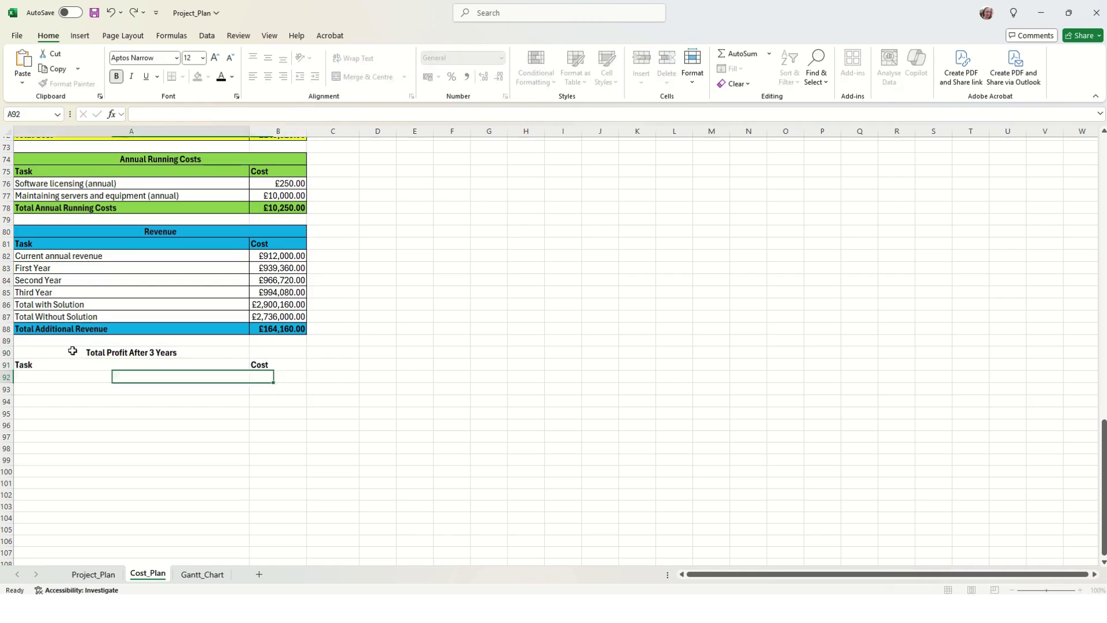
List rows Total Additional Revenue, Annual Running Costs (after 3 years), Cost of Solution, Total Profit after 3 Years
type("Total Additional RE")
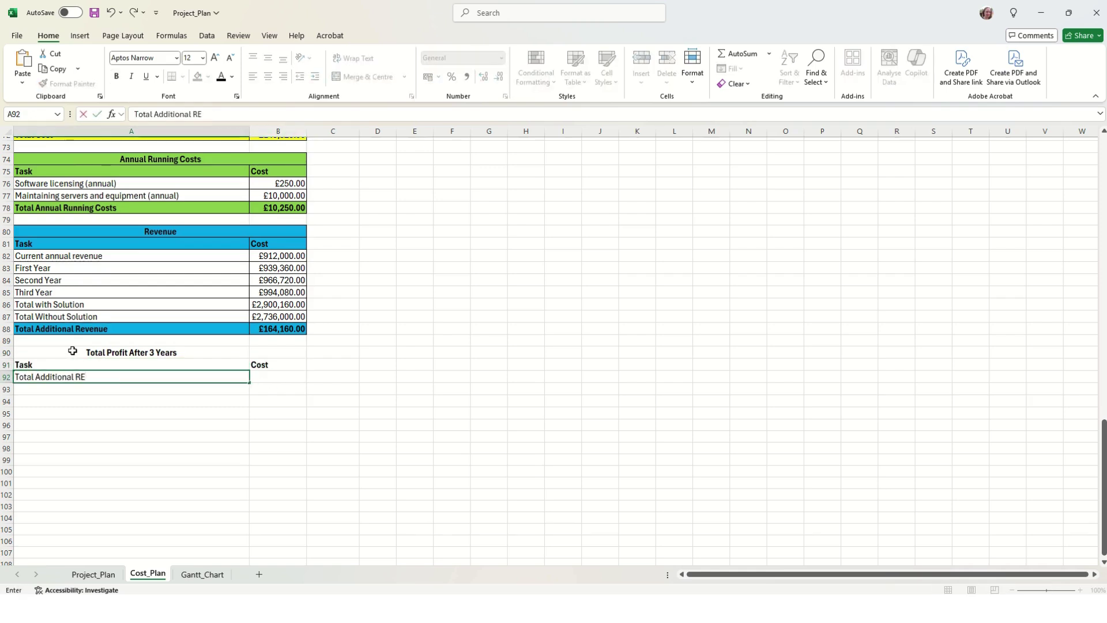
key("BackSpace")
type("evenue")
key("Return")
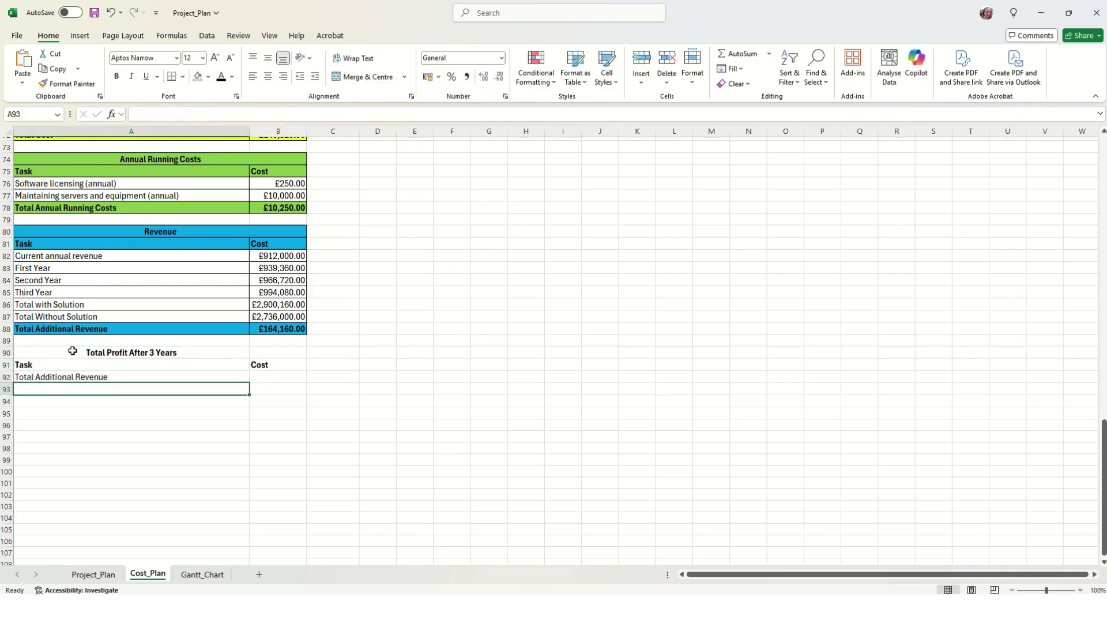
type("Annyu")
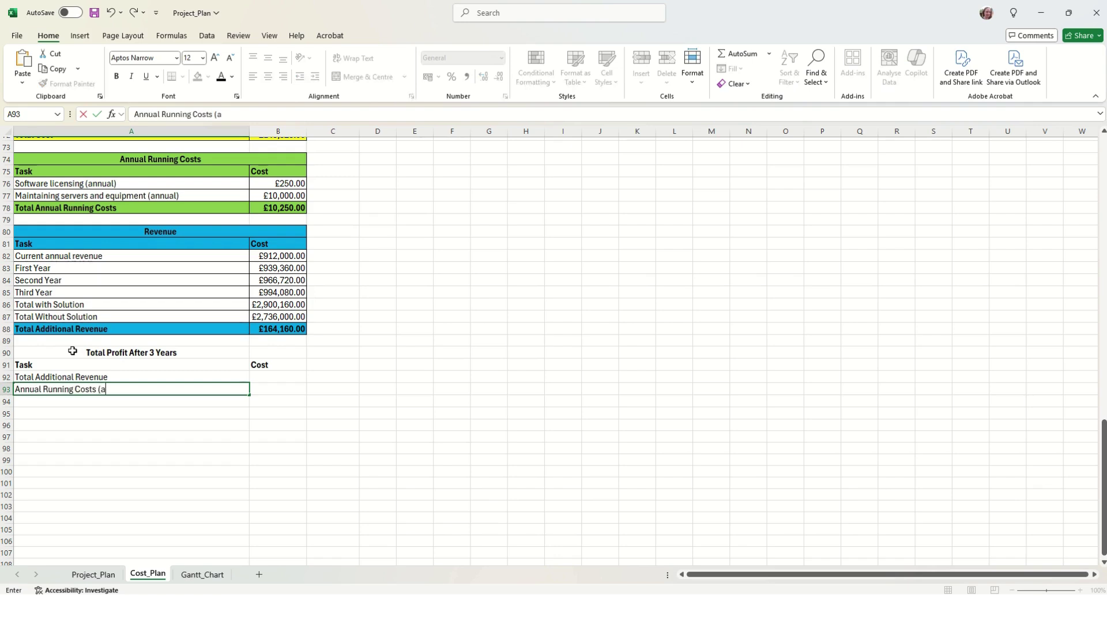
key("Return")
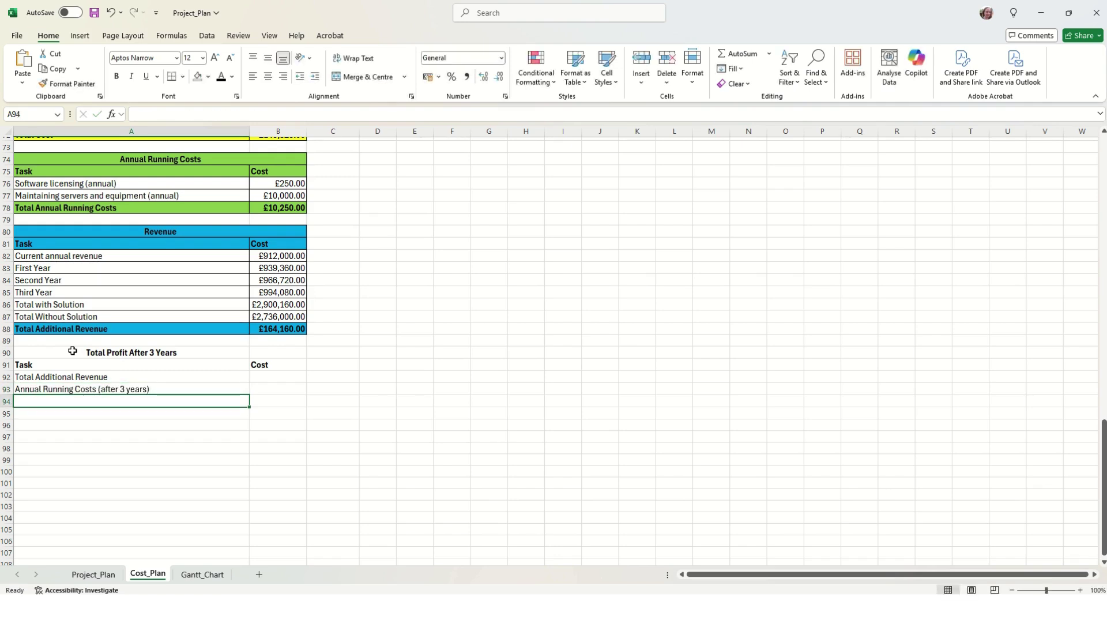
type("Cost of Solution")
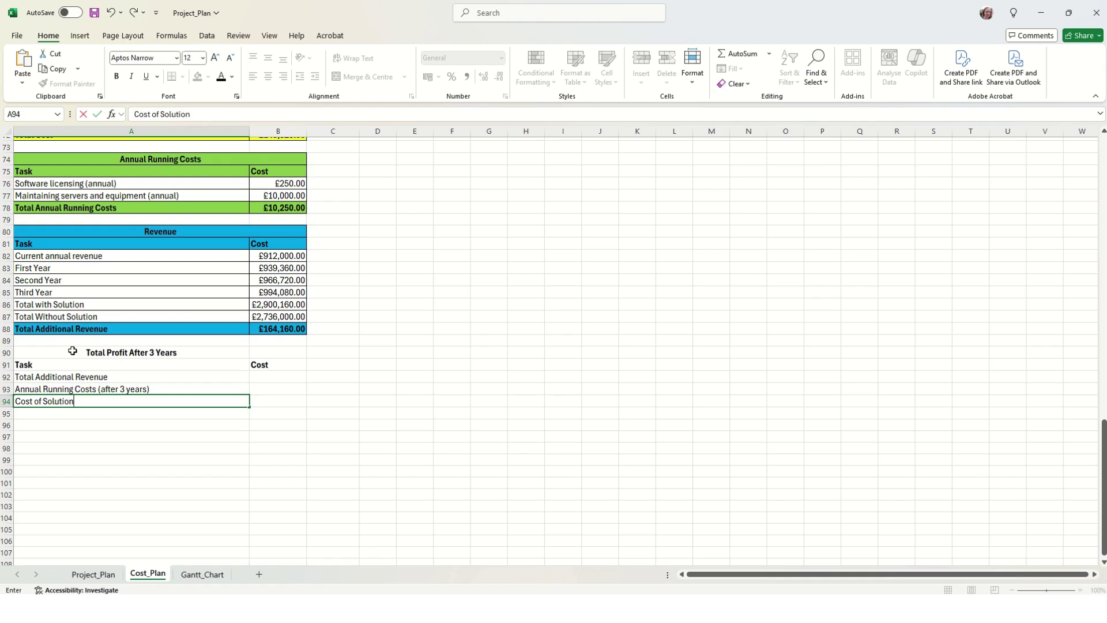
key("Return")
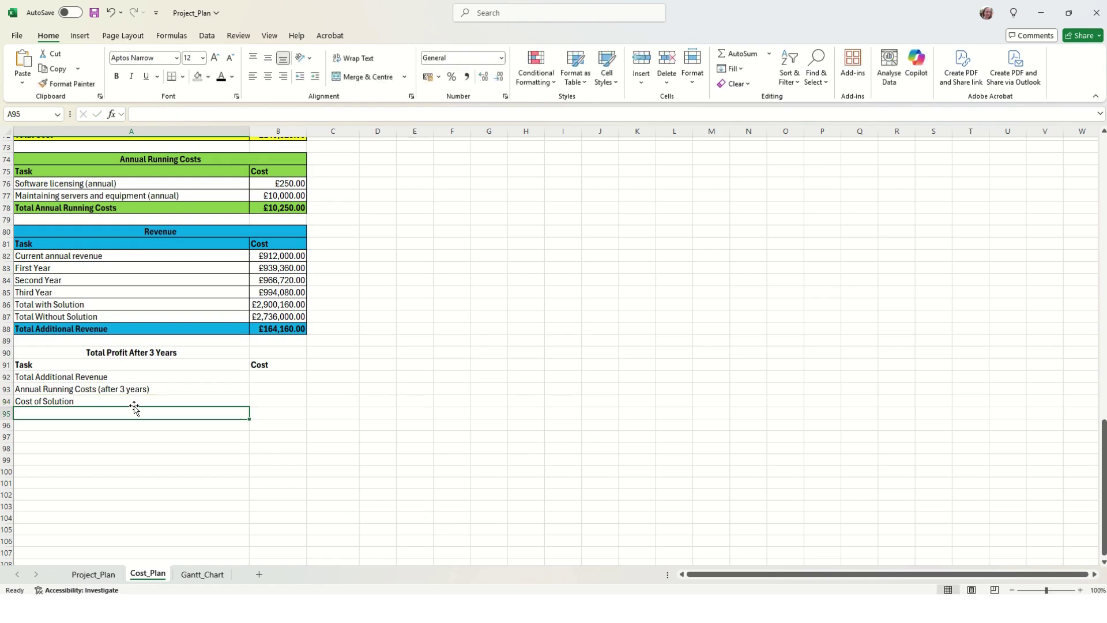
type("Total POrofit after 3 Yeaers")
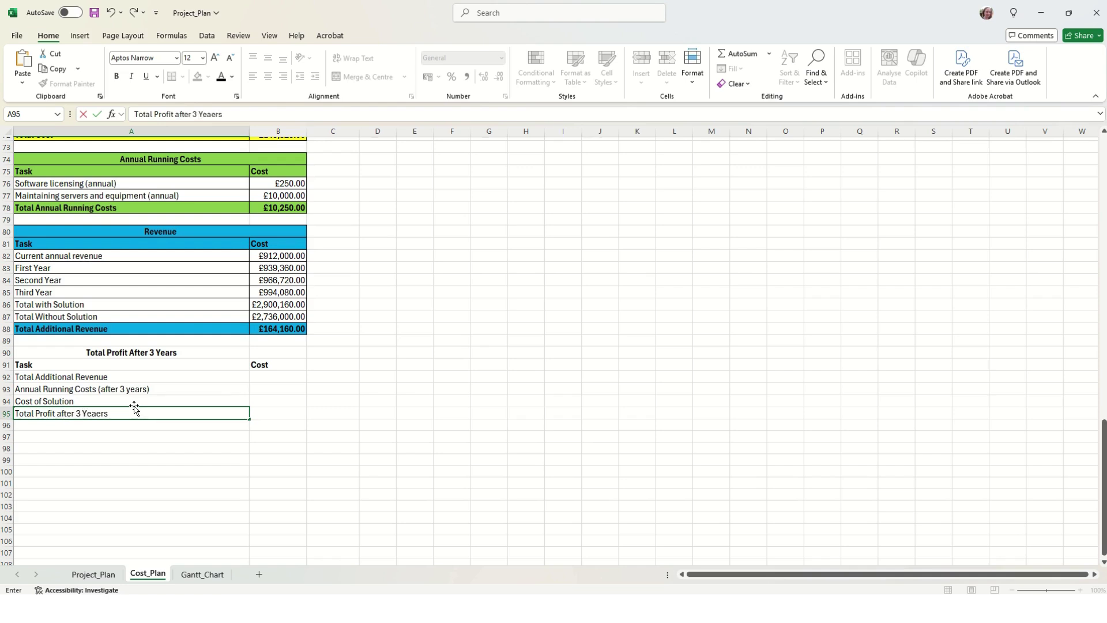
type("it after 3 Years")
key("Tab")
Fill B92:B94 with =B88, three years of running costs from B78, and =SUM(B72)
left_click(262, 378)
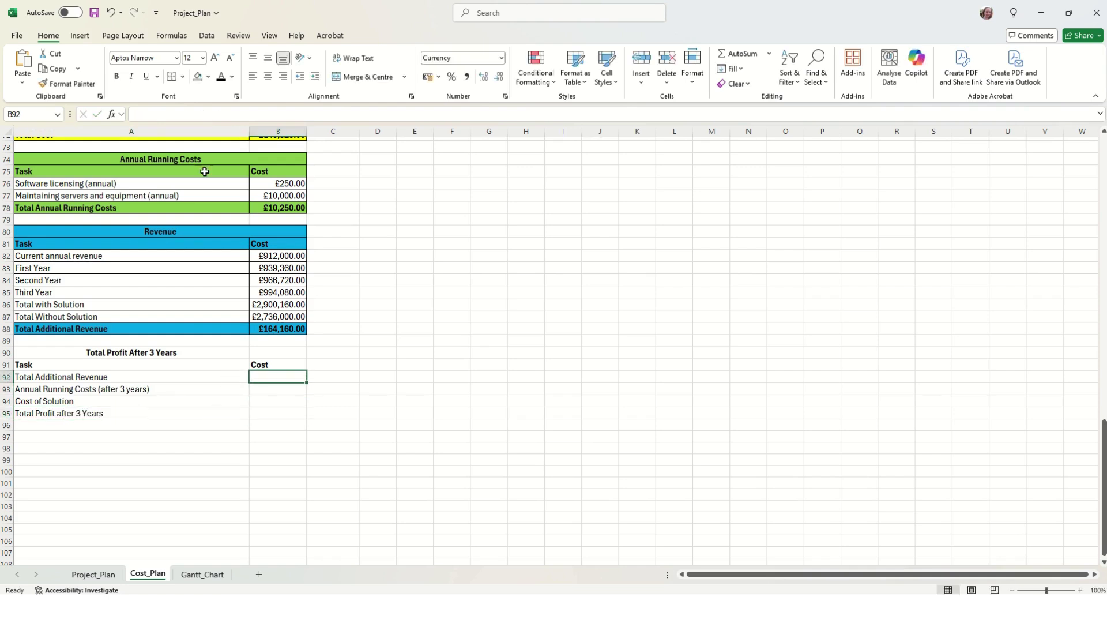
left_click(172, 35)
type("=B88")
key("Return")
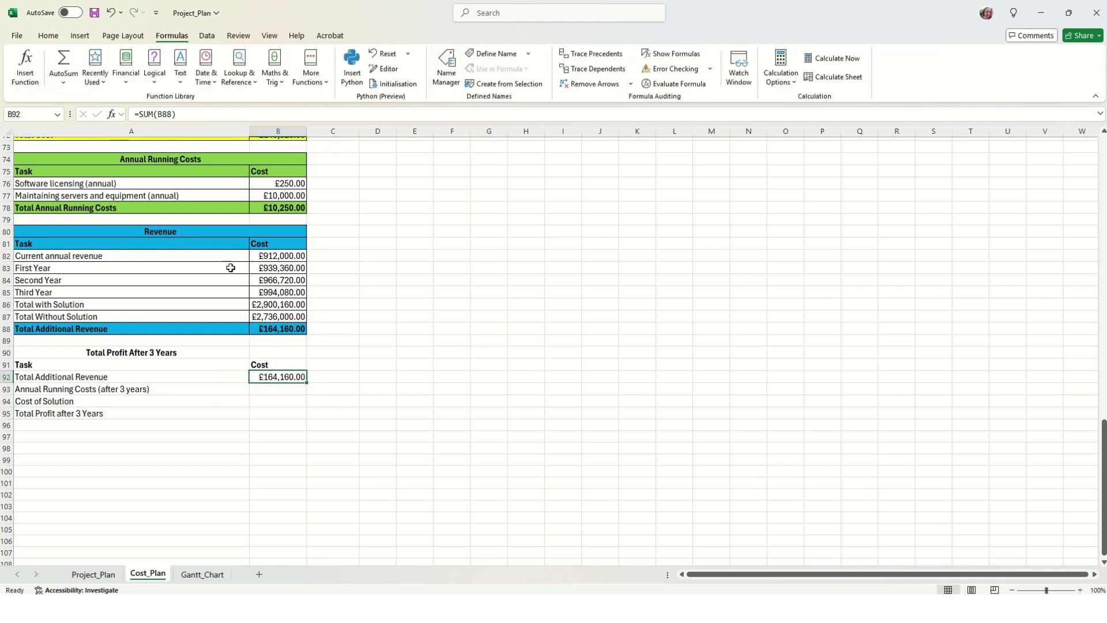
type("=SUM(")
left_click(276, 208)
type(")")
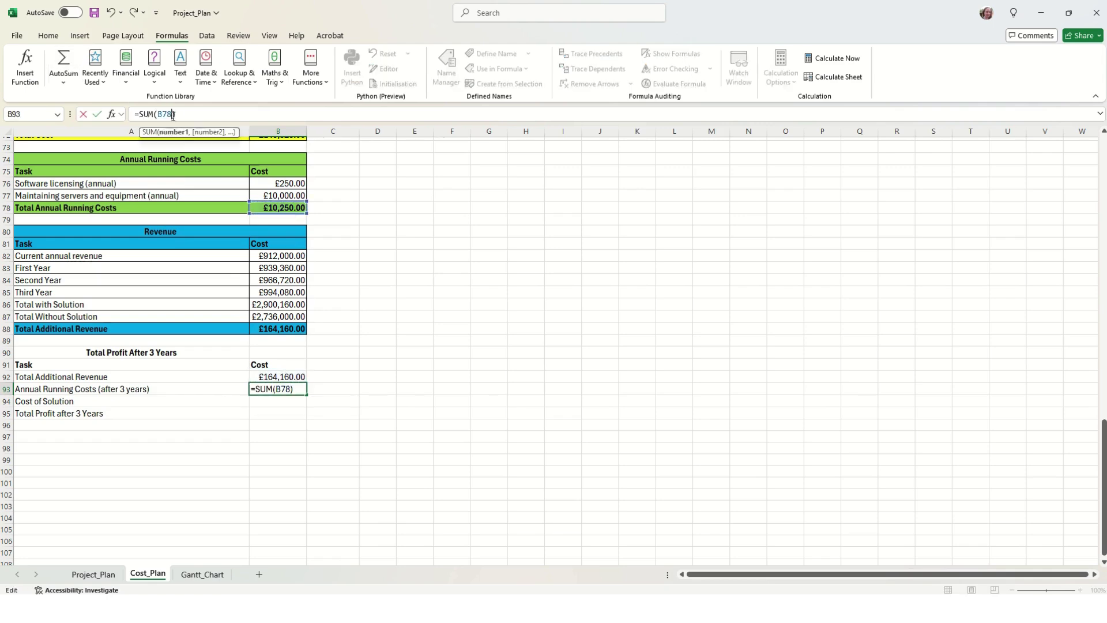
key("Return")
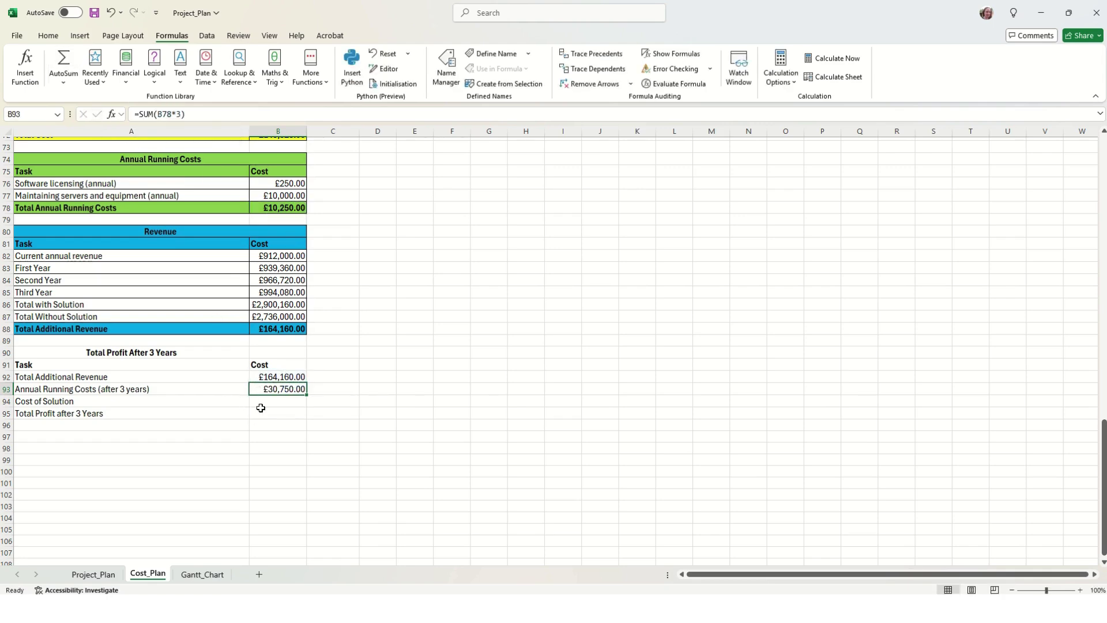
left_click(61, 68)
left_click(277, 136)
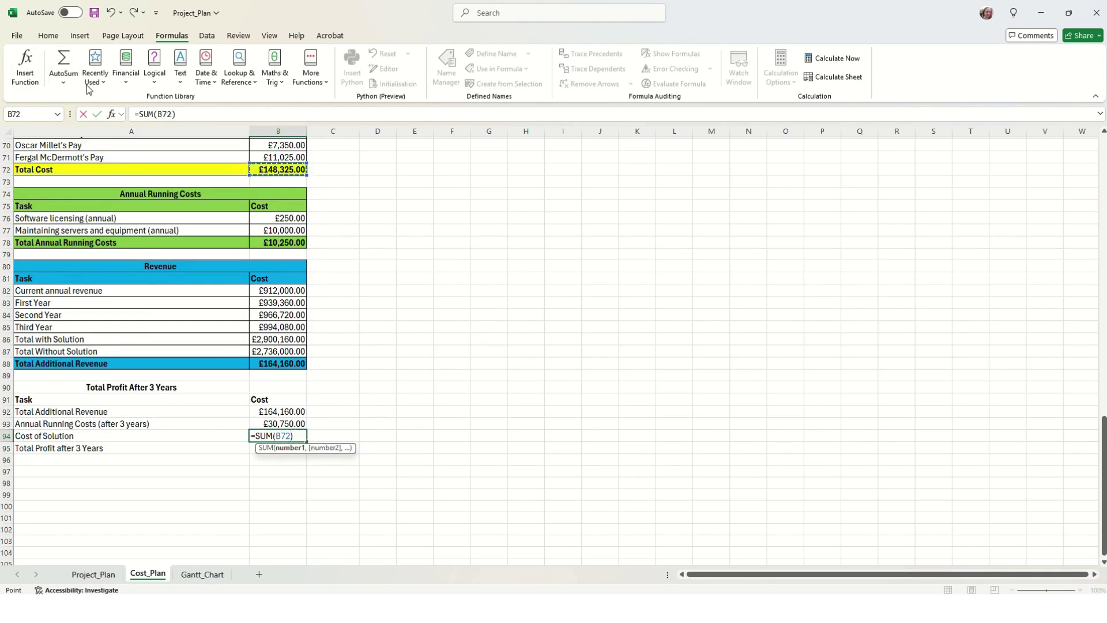
left_click(97, 114)
Compute Total Profit after 3 Years as =SUM(B92-B93-B94), giving -£14,915.00
left_click(272, 453)
left_click(62, 68)
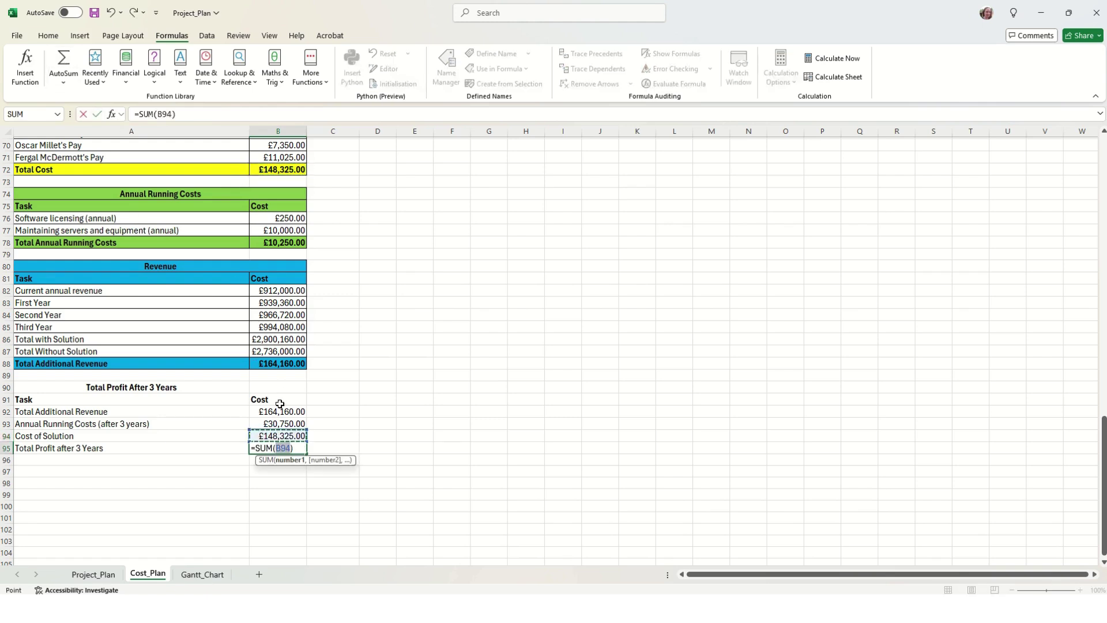
left_click(279, 411)
type(",B93,B94")
left_click(175, 113)
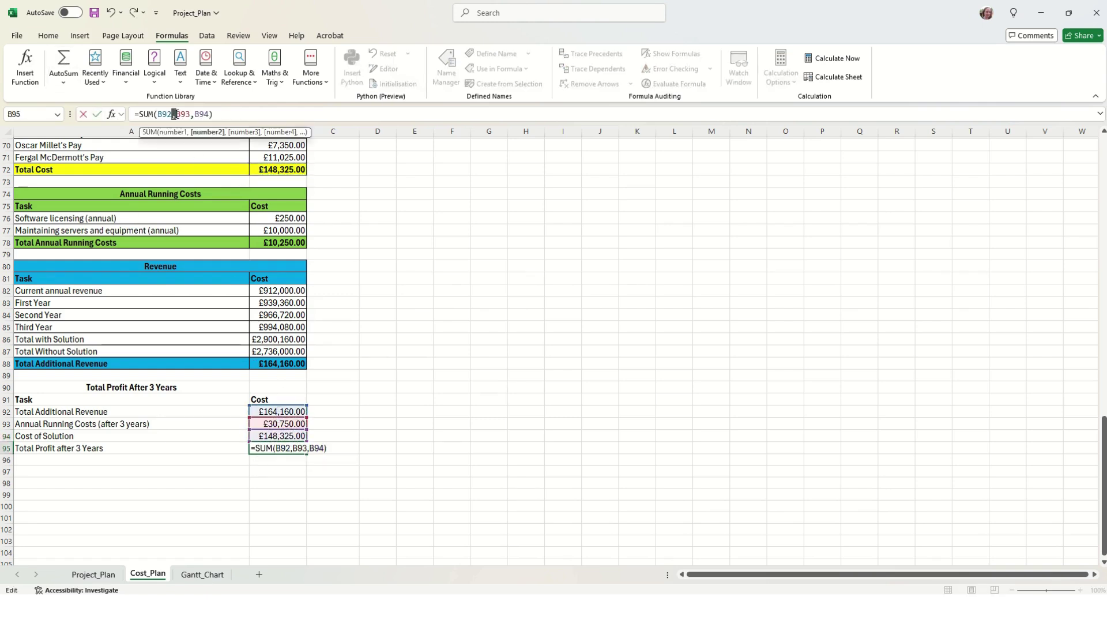
key("BackSpace")
type("-")
left_click(193, 114)
key("BackSpace")
type("-")
left_click(96, 114)
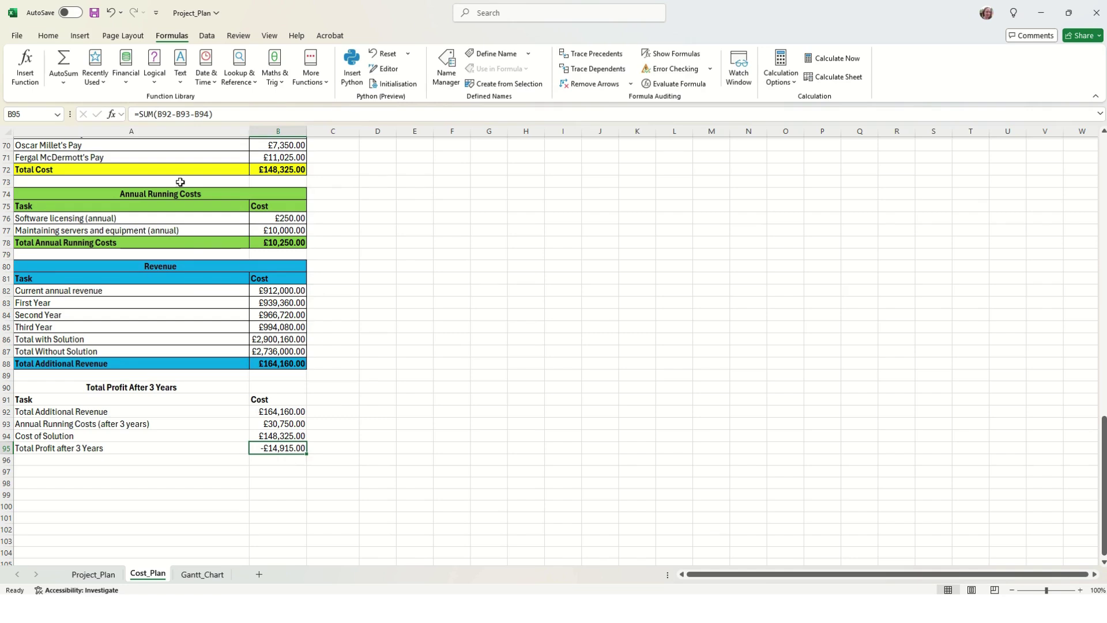
Colour the negative total profit figure red
left_click(48, 36)
left_click(232, 77)
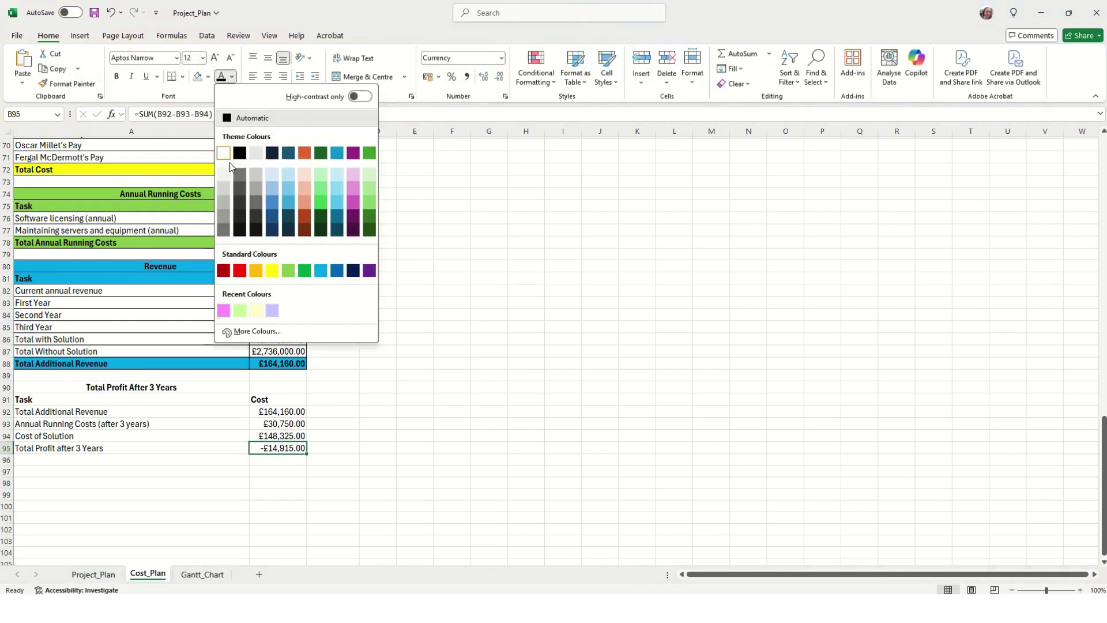
left_click(239, 269)
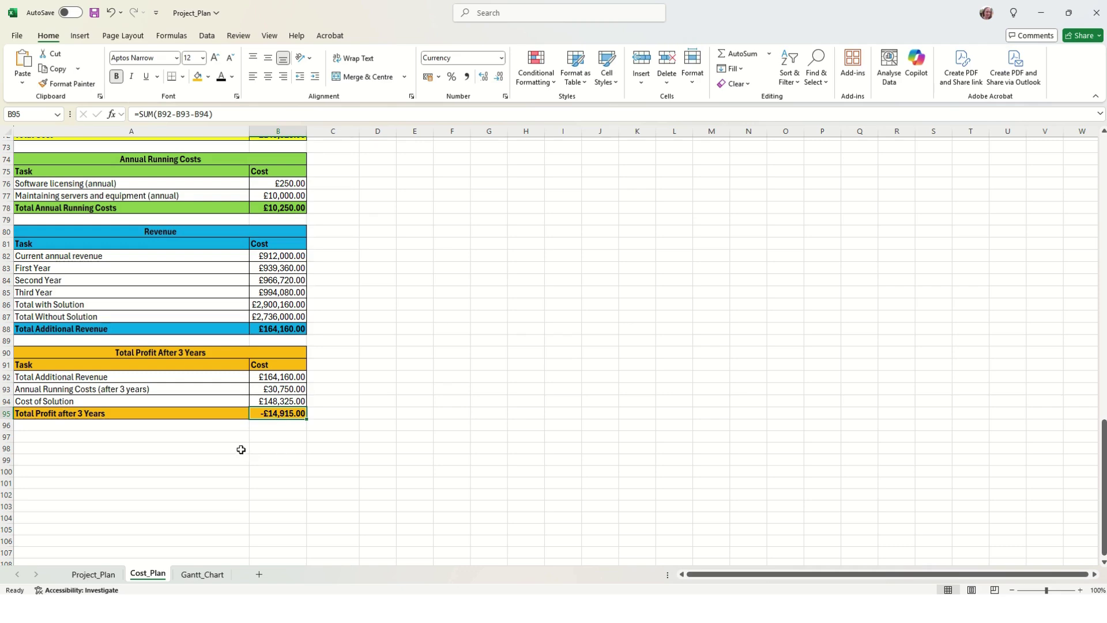
scroll(244, 447, "up", 2)
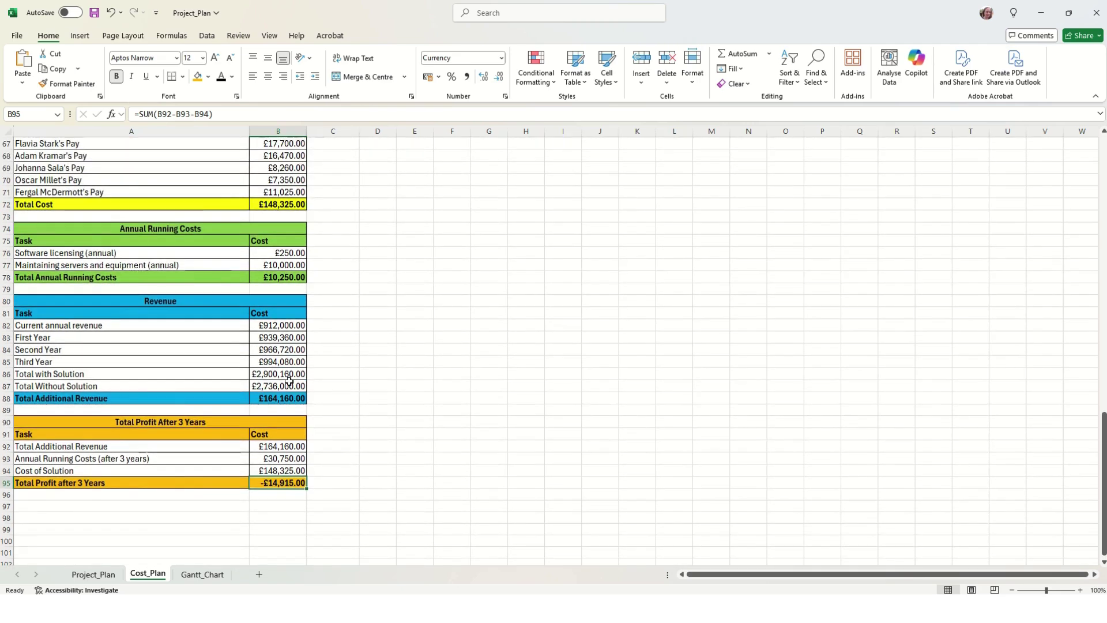
scroll(225, 302, "up", 2)
scroll(249, 472, "up", 6)
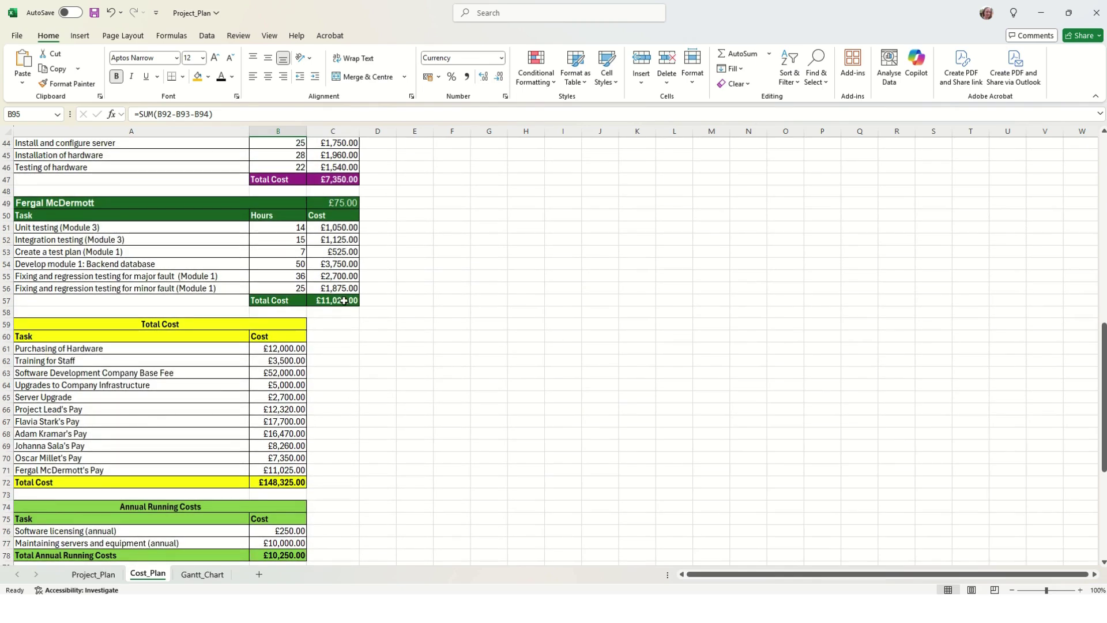
scroll(344, 300, "up", 3)
scroll(346, 323, "up", 8)
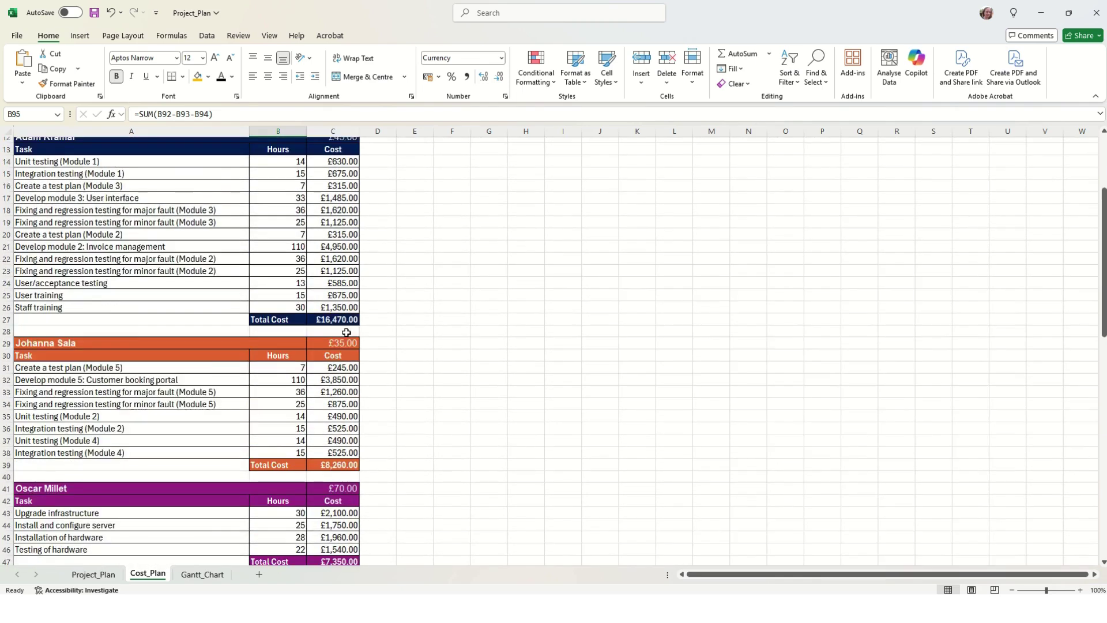
scroll(346, 333, "up", 4)
scroll(182, 415, "down", 10)
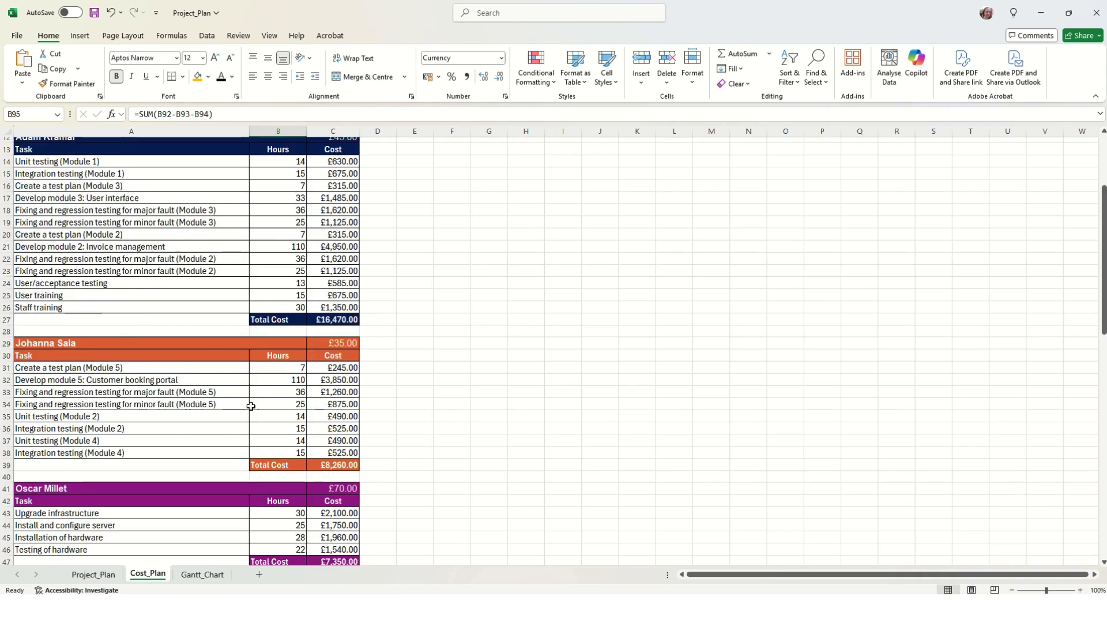
scroll(182, 415, "down", 10)
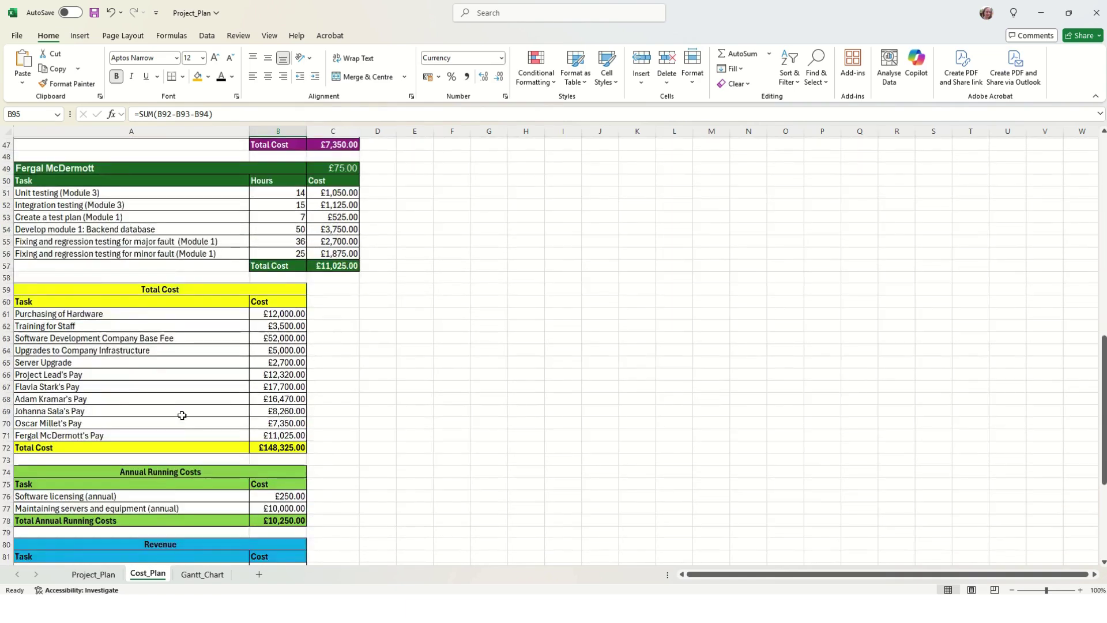